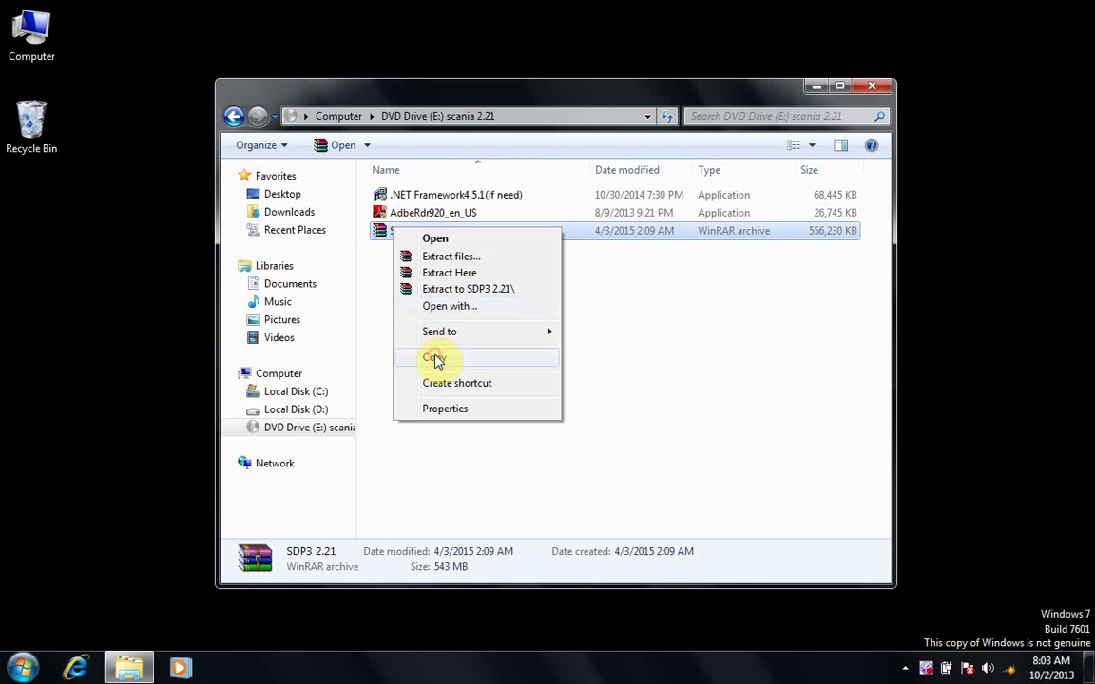
# Paste a copy of the SDP3 2.21 archive from the DVD drive onto the desktop.
pyautogui.click(32, 222)
pyautogui.rightClick(33, 225)
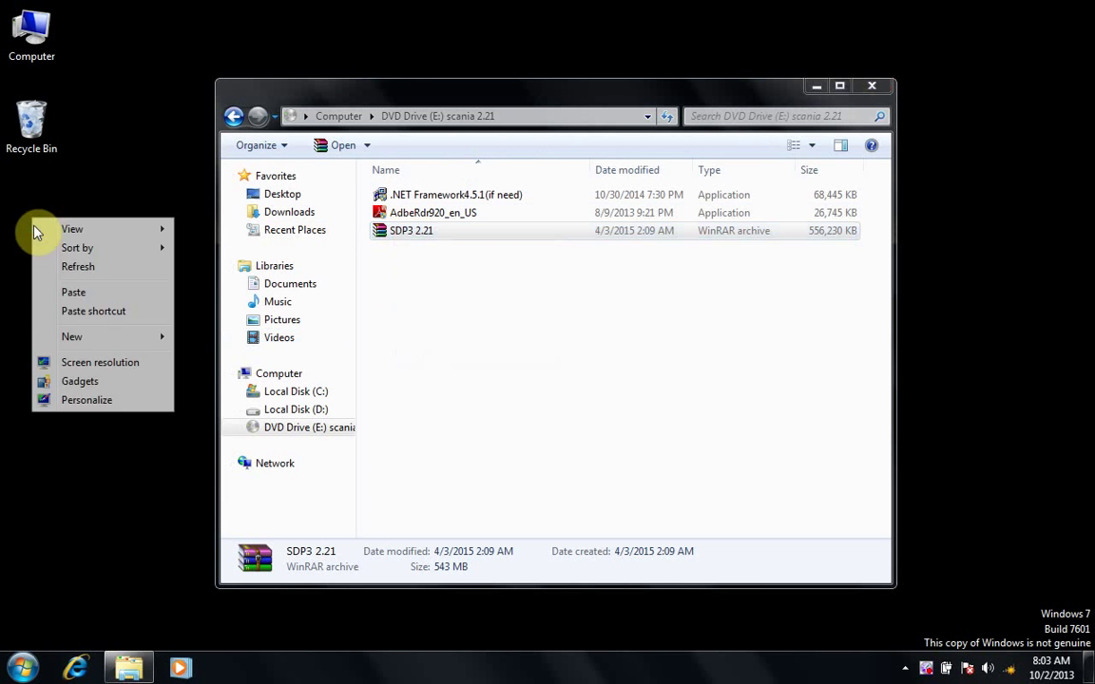
pyautogui.click(74, 292)
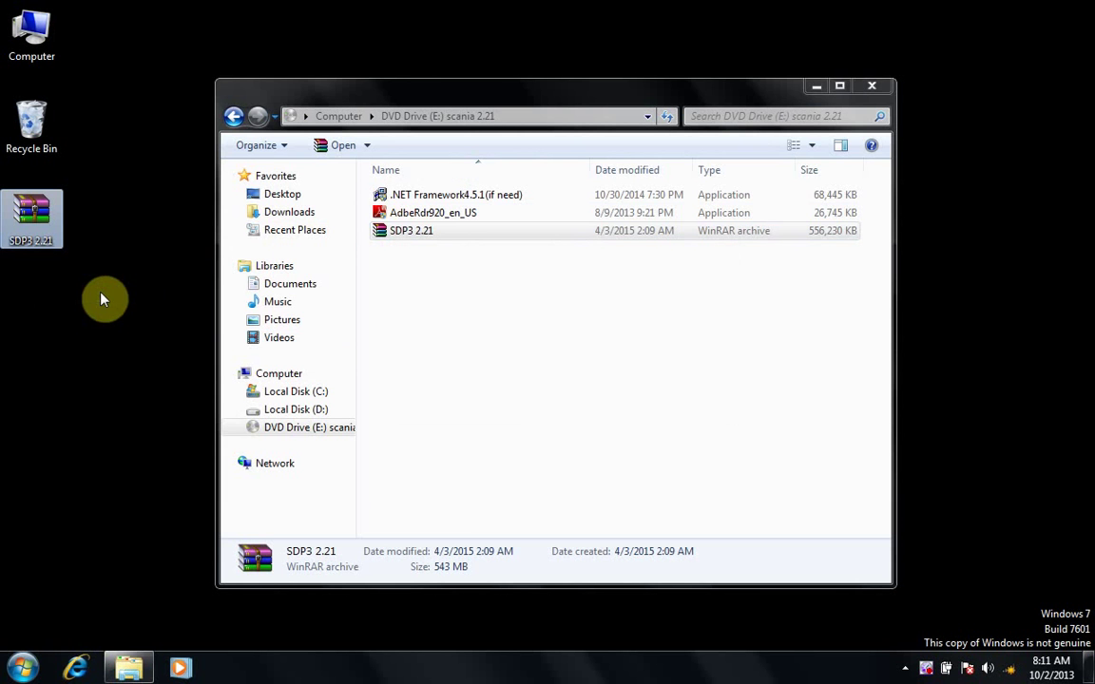
# Install Adobe Reader 9.2 from AdbeRdr920_en_US on the DVD drive, keeping the default destination folder.
pyautogui.rightClick(383, 214)
pyautogui.click(401, 215)
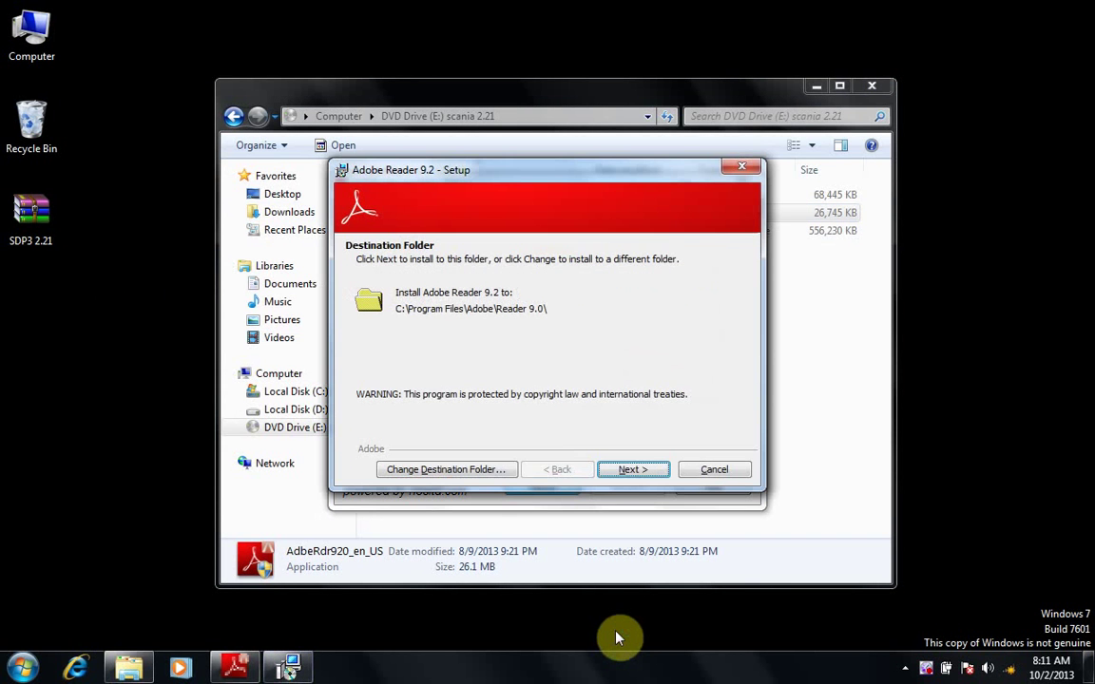
pyautogui.click(629, 470)
pyautogui.click(631, 470)
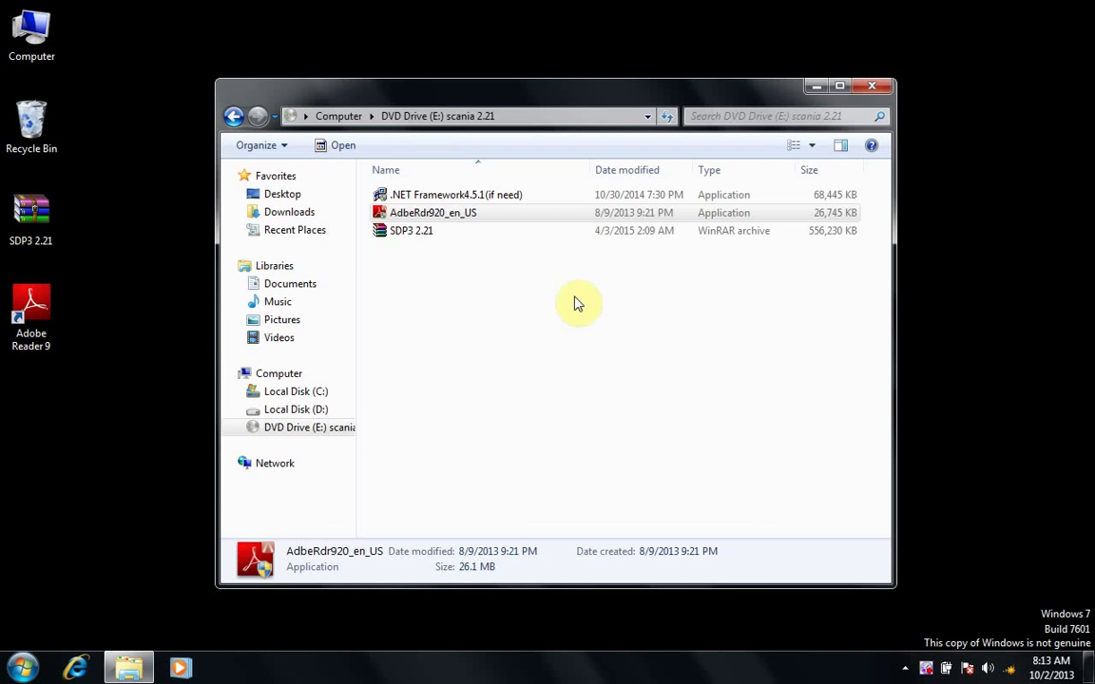
# Install .NET Framework 4.5.1 from the DVD drive, accepting the license terms, and close the drive's folder window.
pyautogui.doubleClick(423, 198)
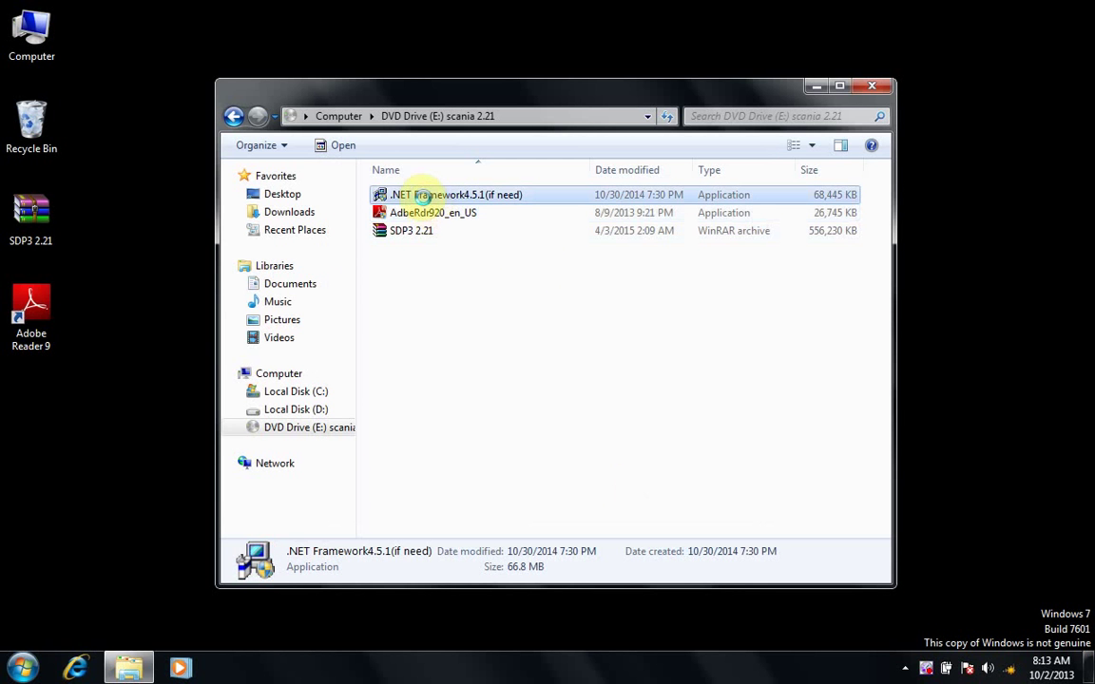
pyautogui.rightClick(423, 197)
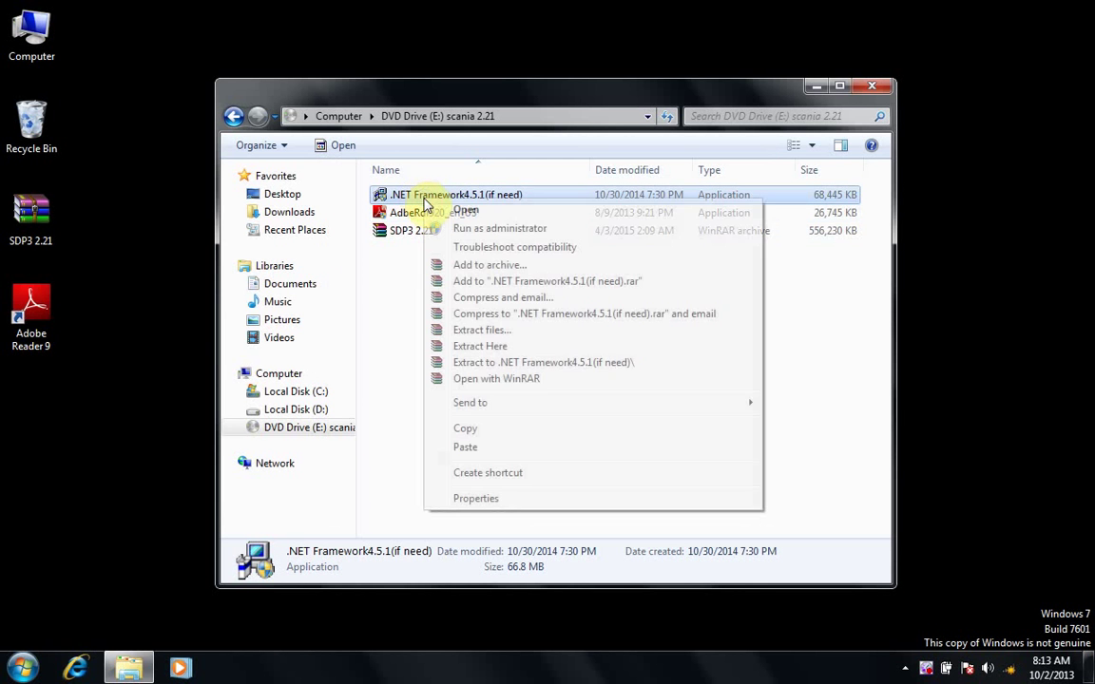
pyautogui.click(443, 210)
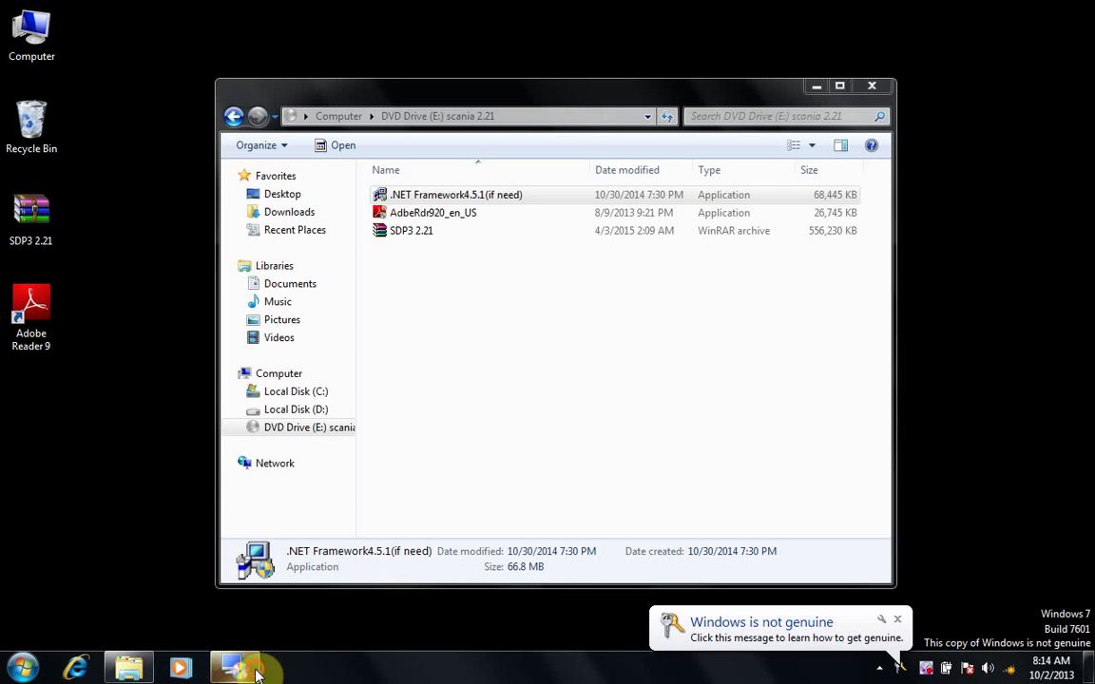
pyautogui.click(378, 381)
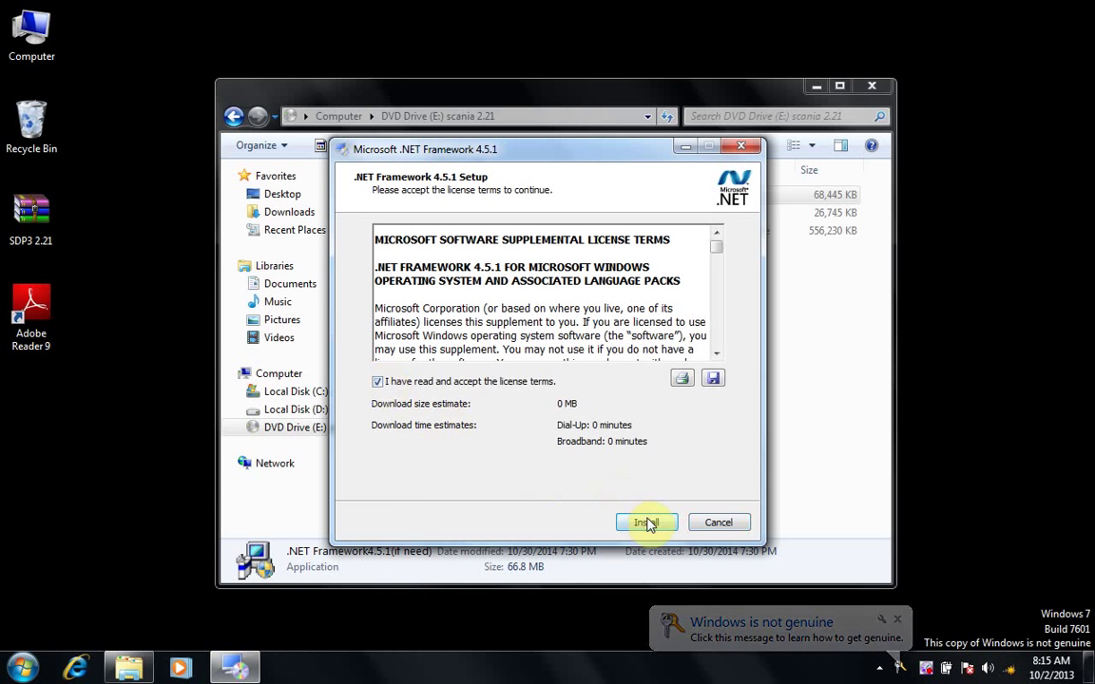
pyautogui.click(647, 523)
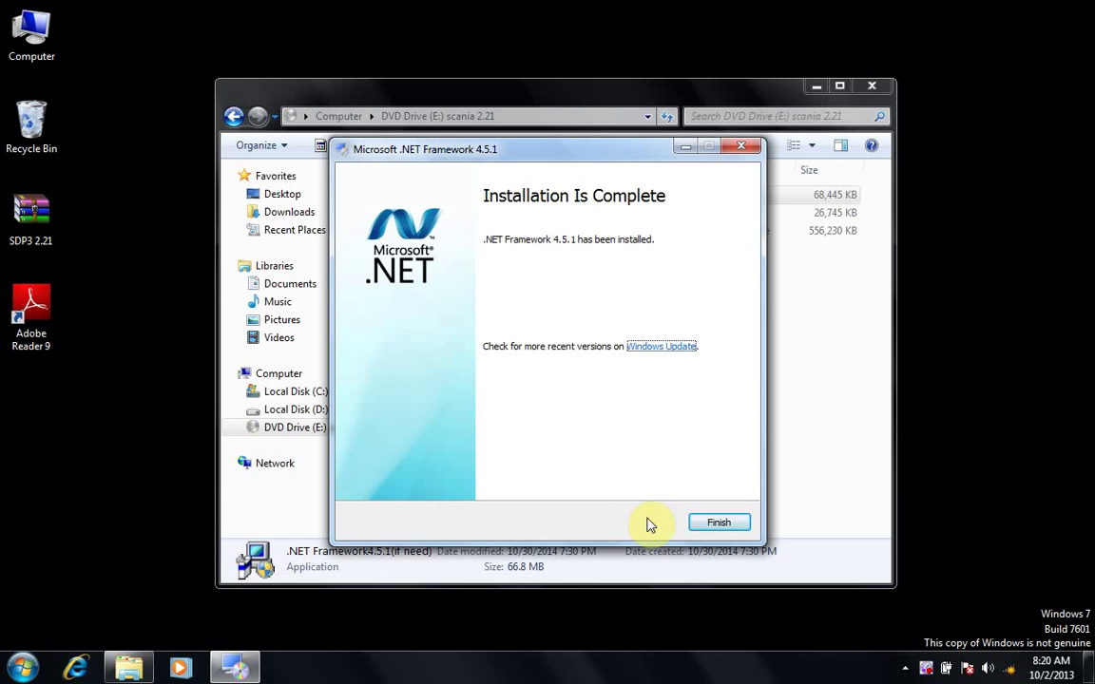
pyautogui.click(712, 526)
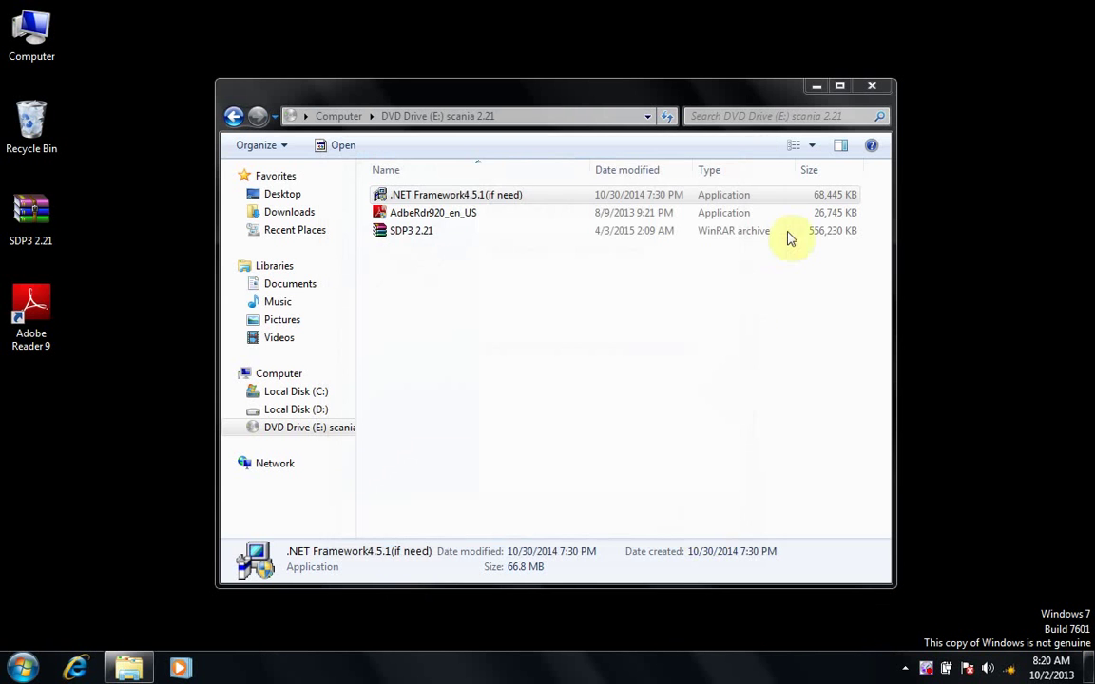
pyautogui.click(872, 88)
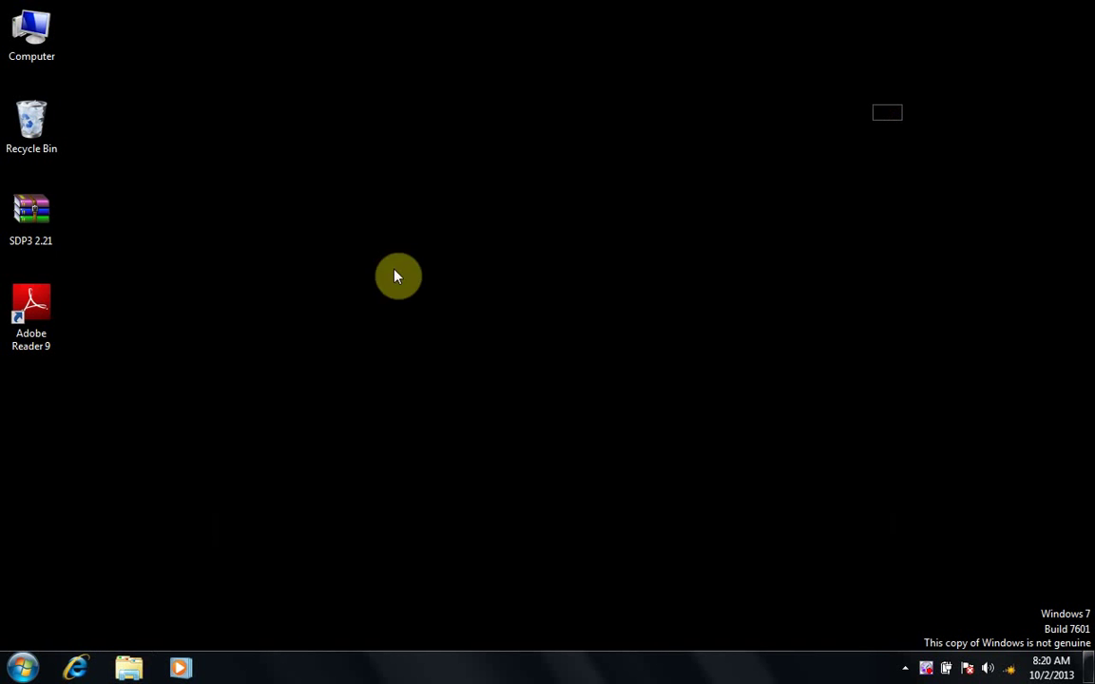
# Extract the desktop archive SDP3 2.21 into its own folder and open the inner SDP3 2.21 folder.
pyautogui.rightClick(42, 215)
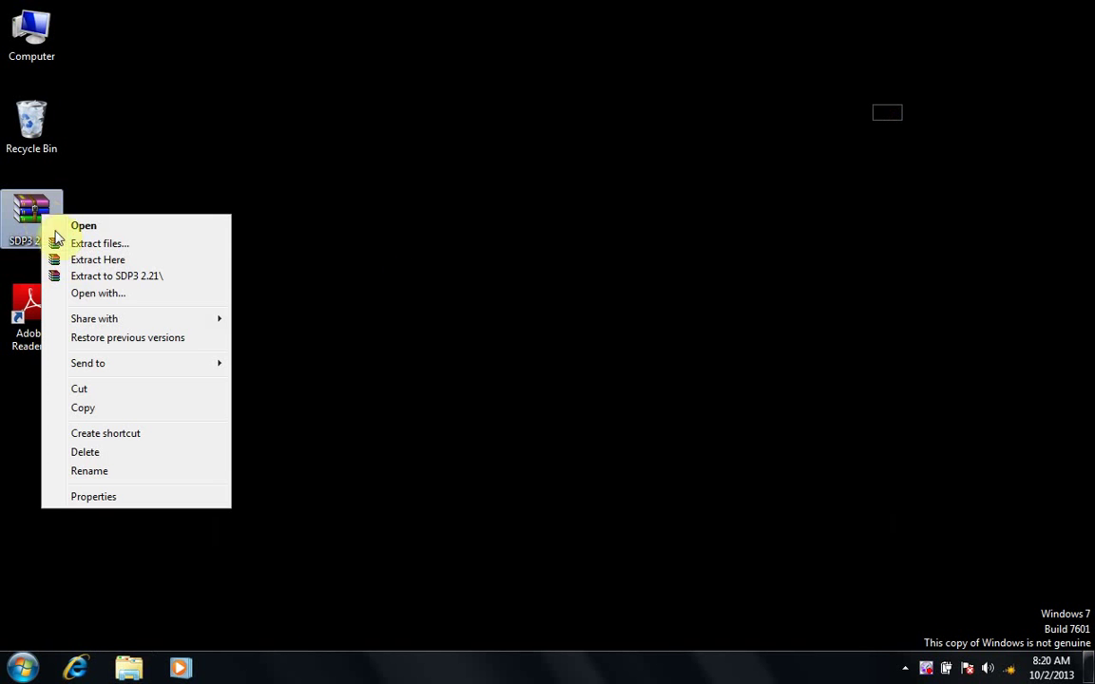
pyautogui.click(89, 276)
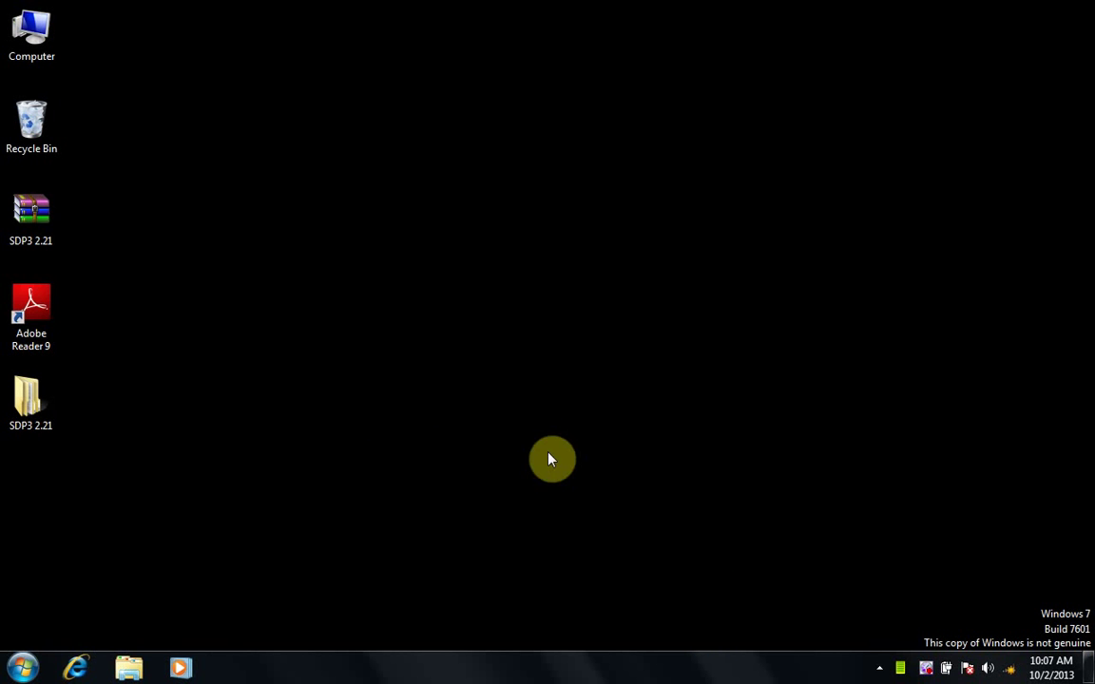
pyautogui.doubleClick(40, 406)
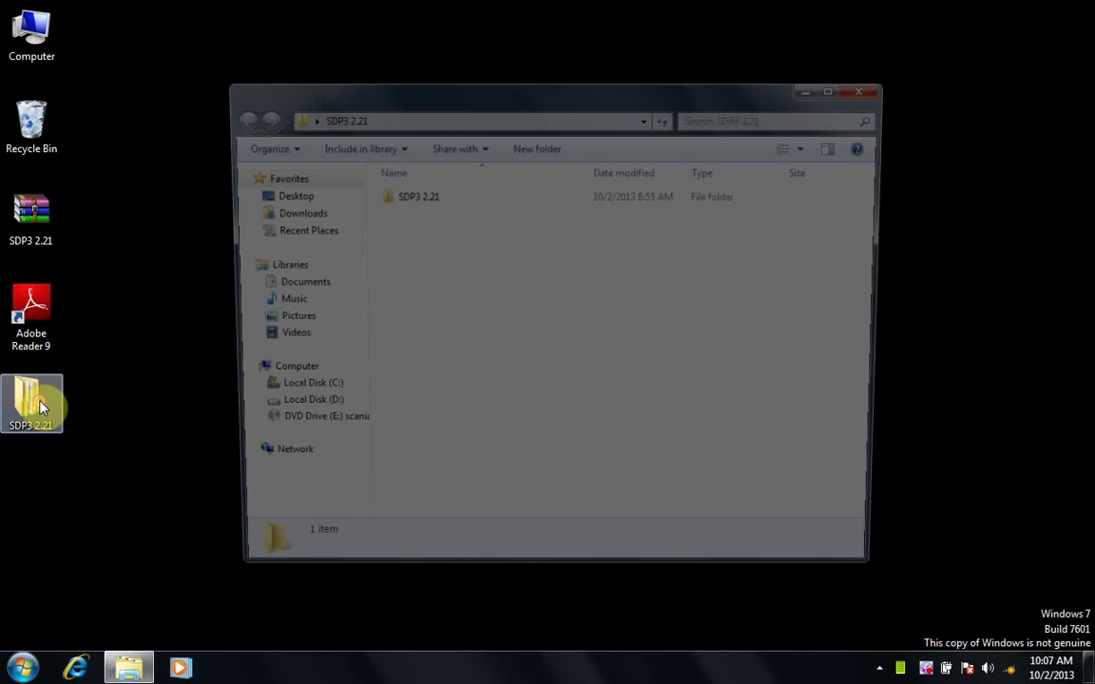
pyautogui.doubleClick(428, 196)
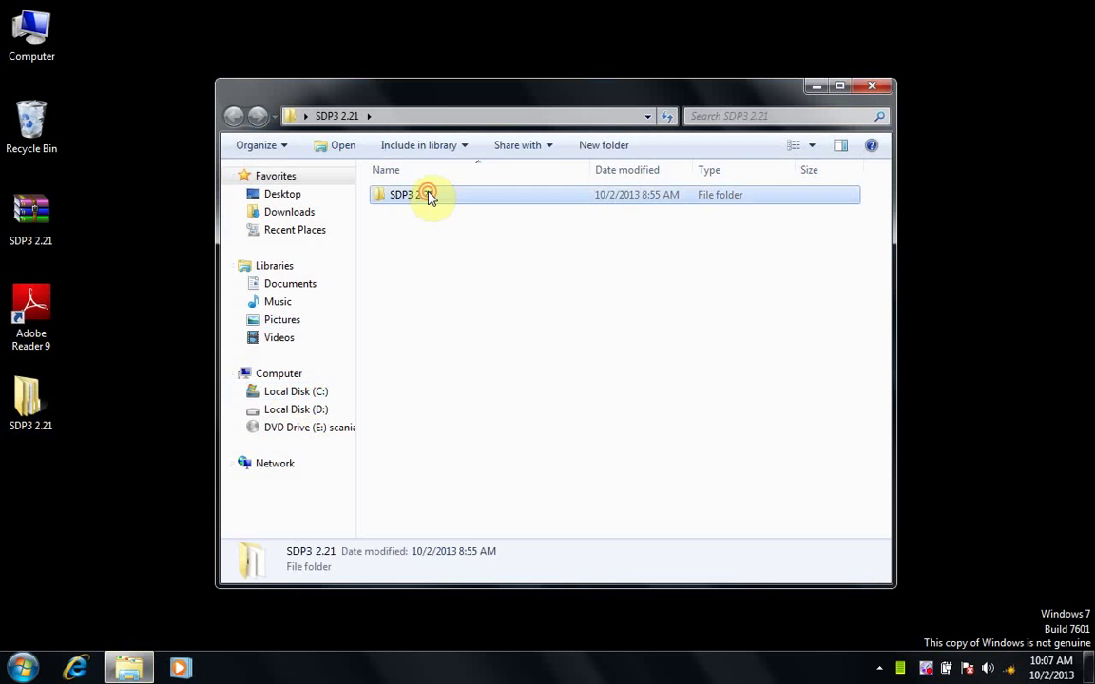
# Install SDP3 2.21.0 from SDP3_2.21.0.307_all_lang, accepting the license agreements, and finish without showing the readme.
pyautogui.doubleClick(394, 233)
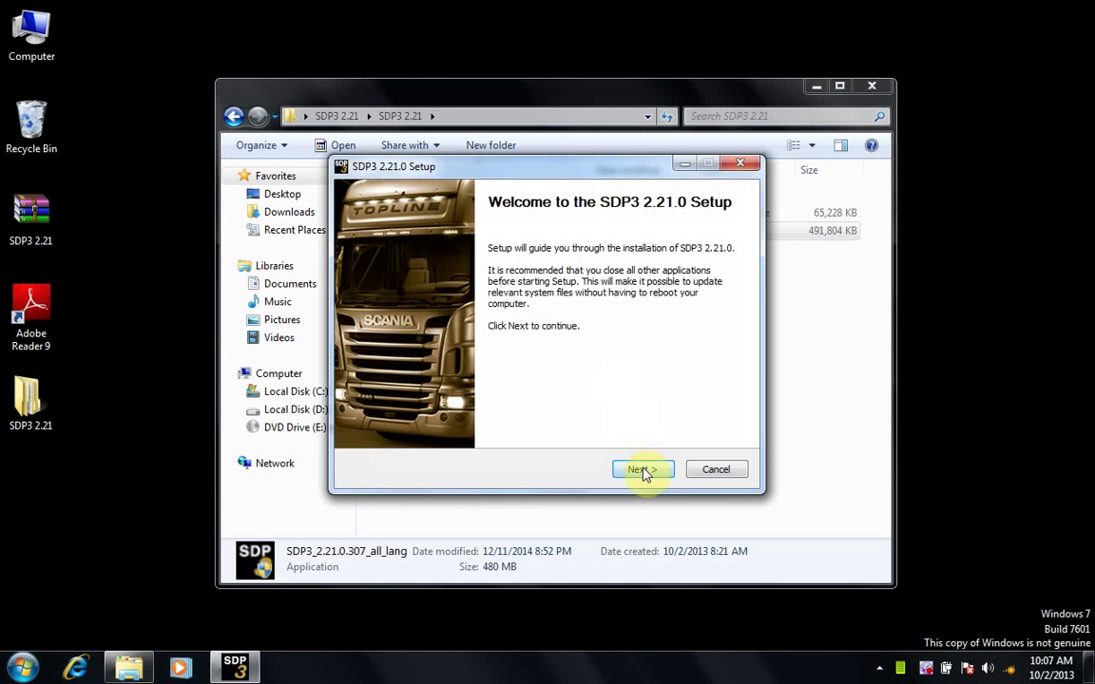
pyautogui.click(642, 470)
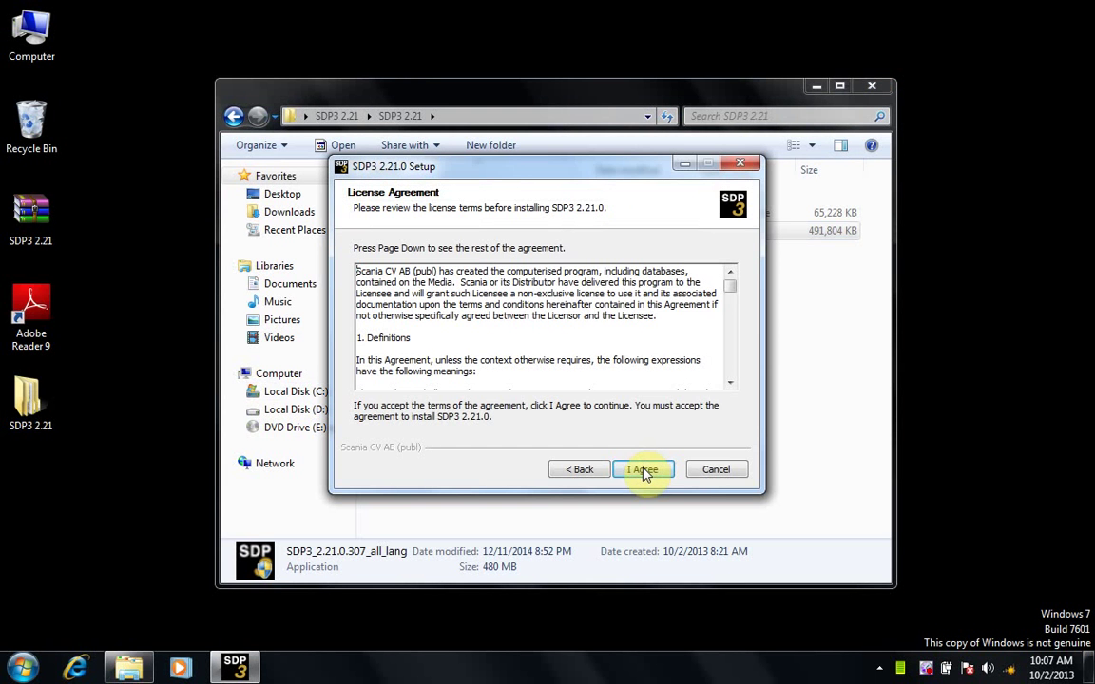
pyautogui.click(643, 469)
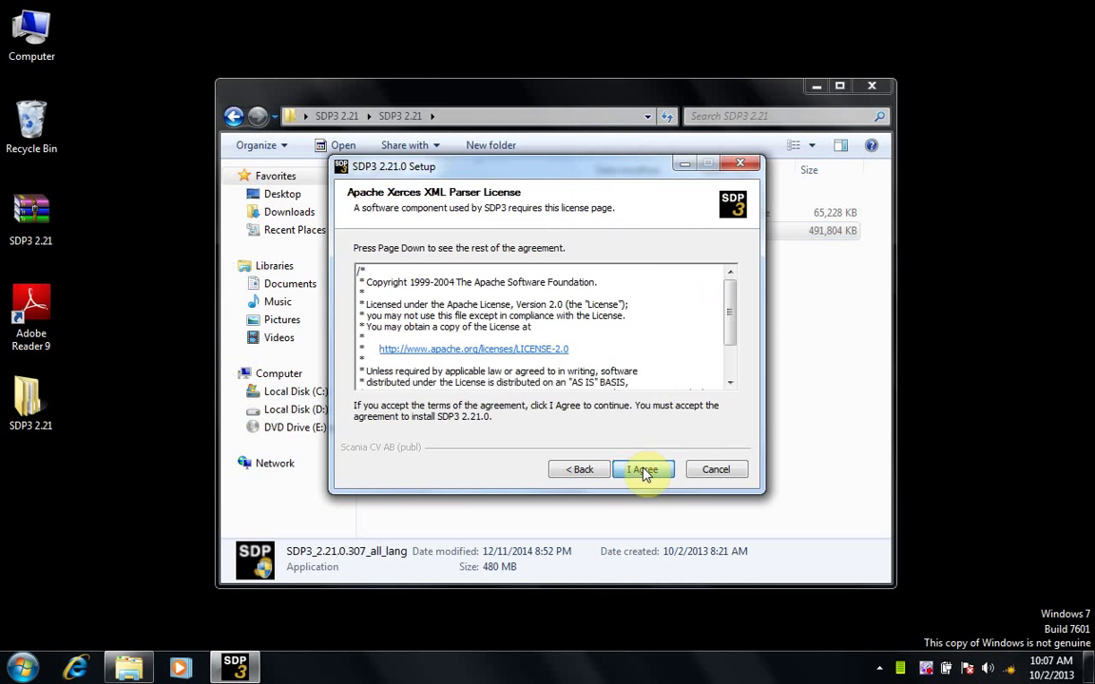
pyautogui.click(642, 470)
pyautogui.click(642, 470)
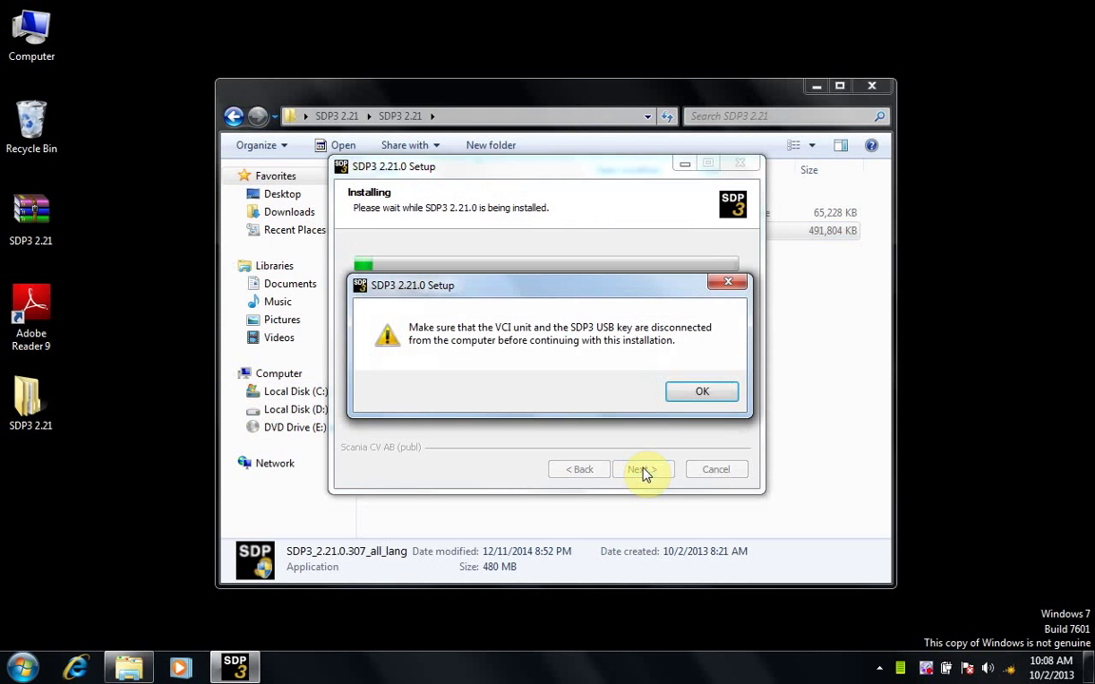
pyautogui.click(701, 393)
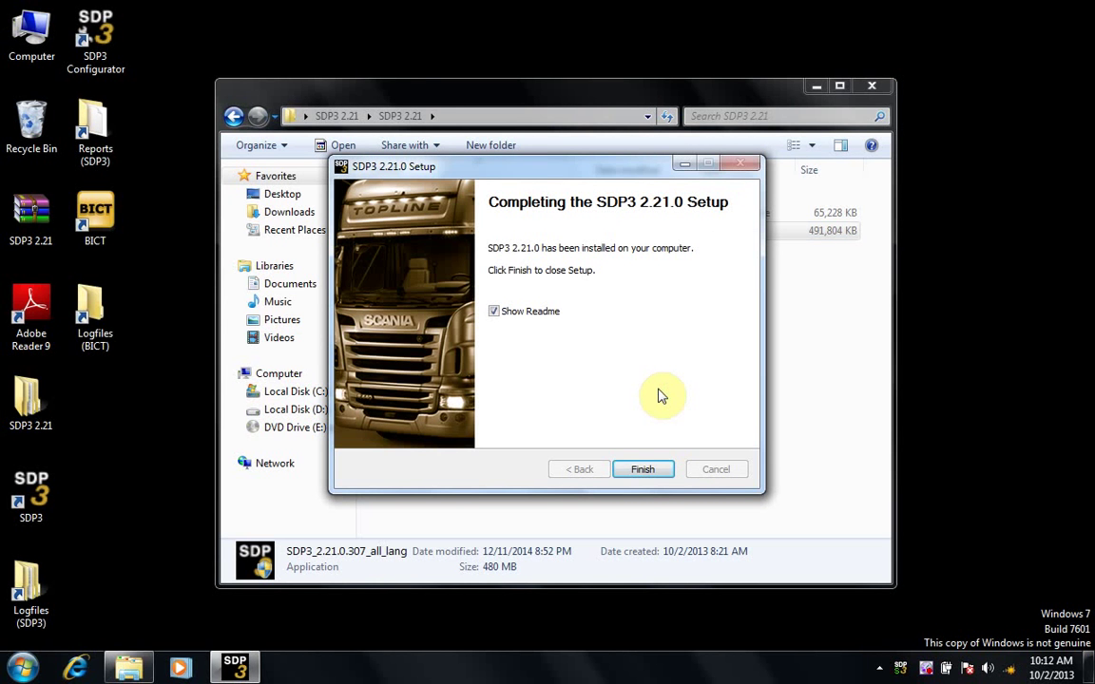
pyautogui.click(493, 311)
pyautogui.click(636, 472)
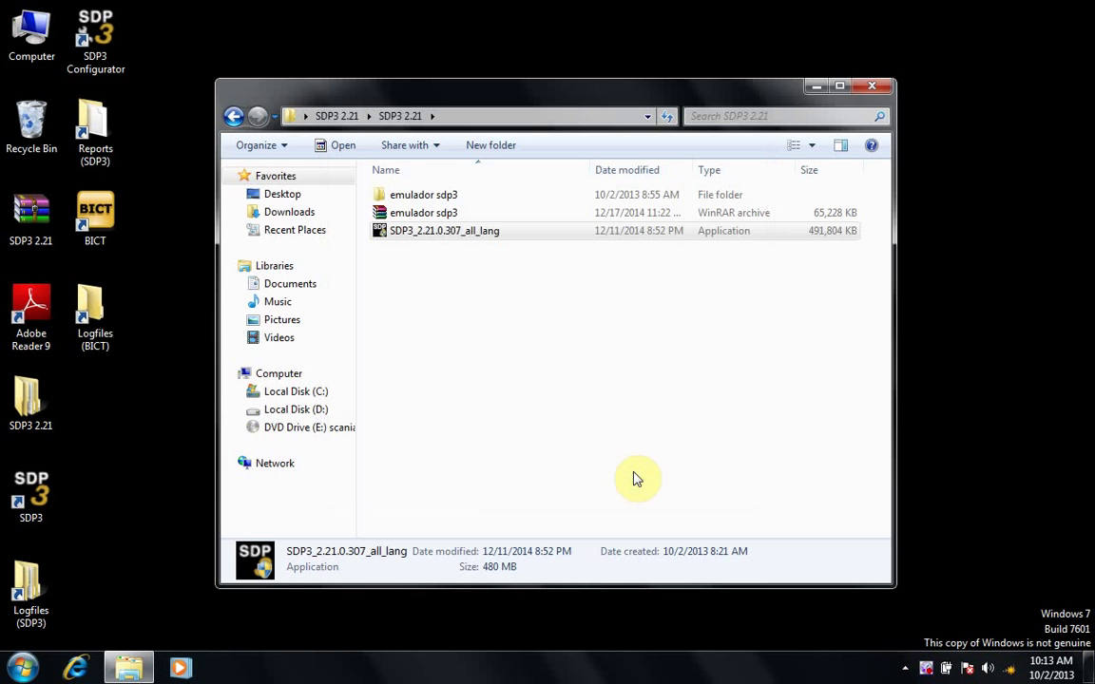
# Open the Sentinel_LDK_Run-time_setup folder under emulador sdp3, HASP driver, HASP DRIVER FOR W7.
pyautogui.doubleClick(435, 193)
pyautogui.doubleClick(438, 197)
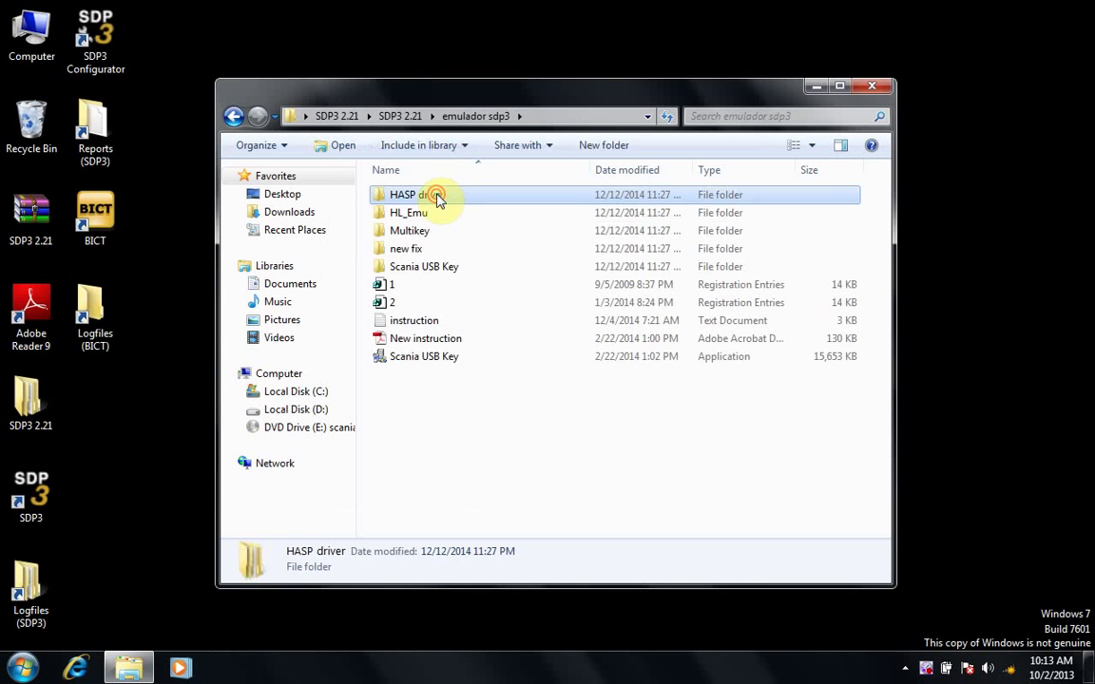
pyautogui.doubleClick(438, 197)
pyautogui.doubleClick(439, 197)
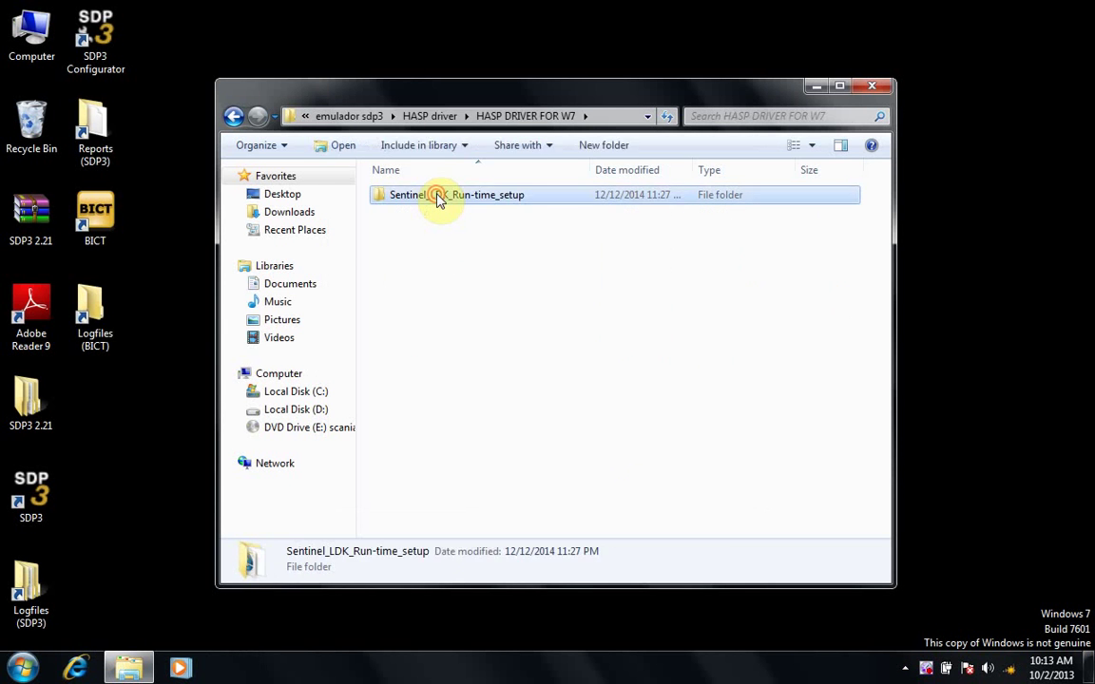
# Install the Sentinel Runtime with HASPUserSetup, accepting the license agreement, and close the finished wizard.
pyautogui.click(421, 215)
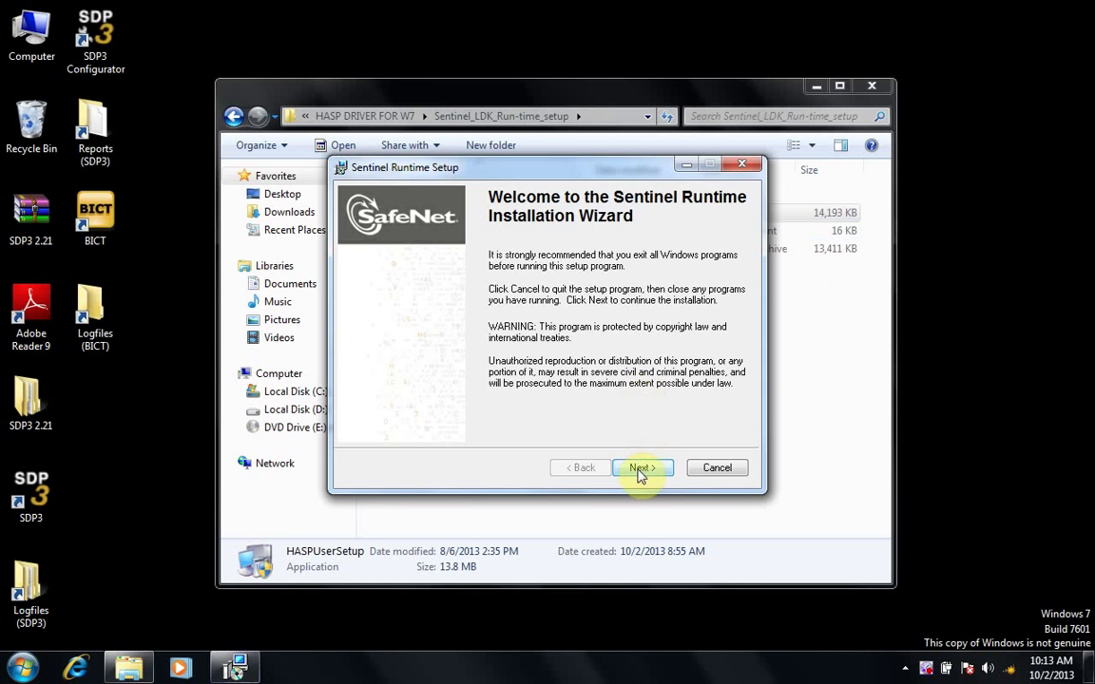
pyautogui.click(640, 469)
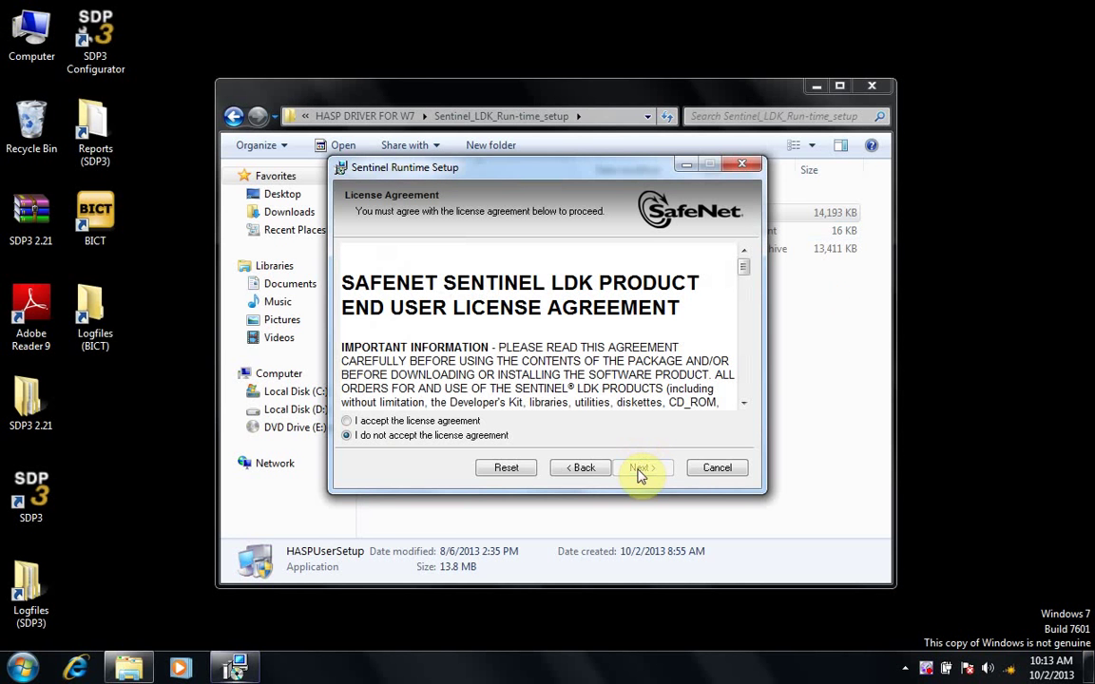
pyautogui.click(480, 422)
pyautogui.click(661, 471)
pyautogui.click(661, 471)
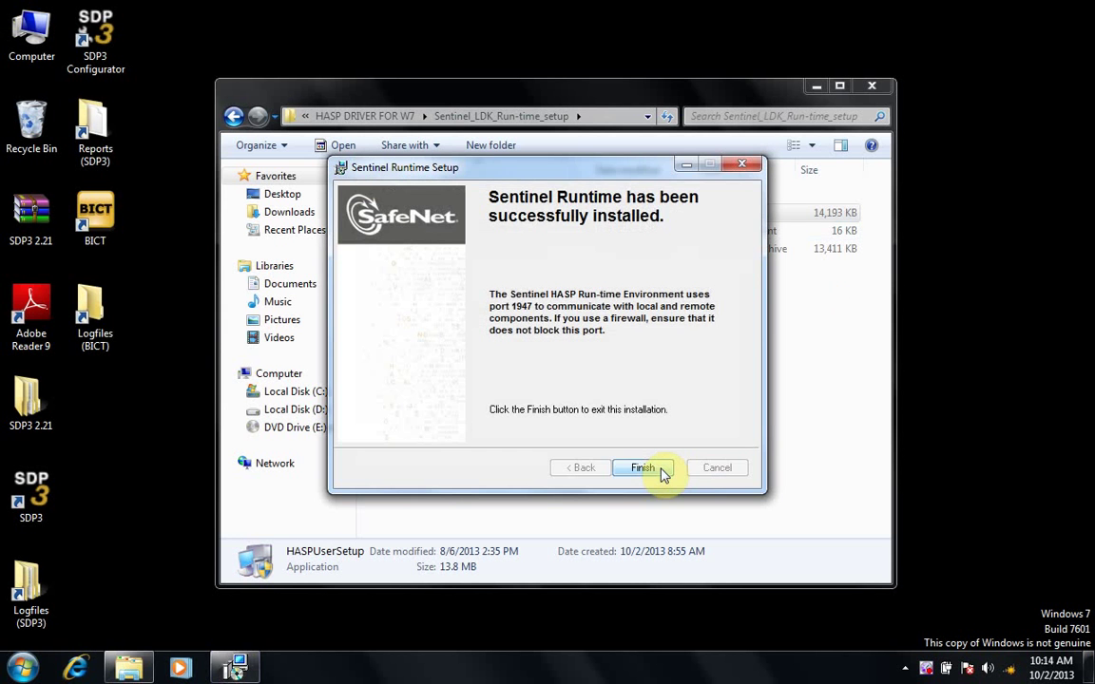
pyautogui.click(642, 467)
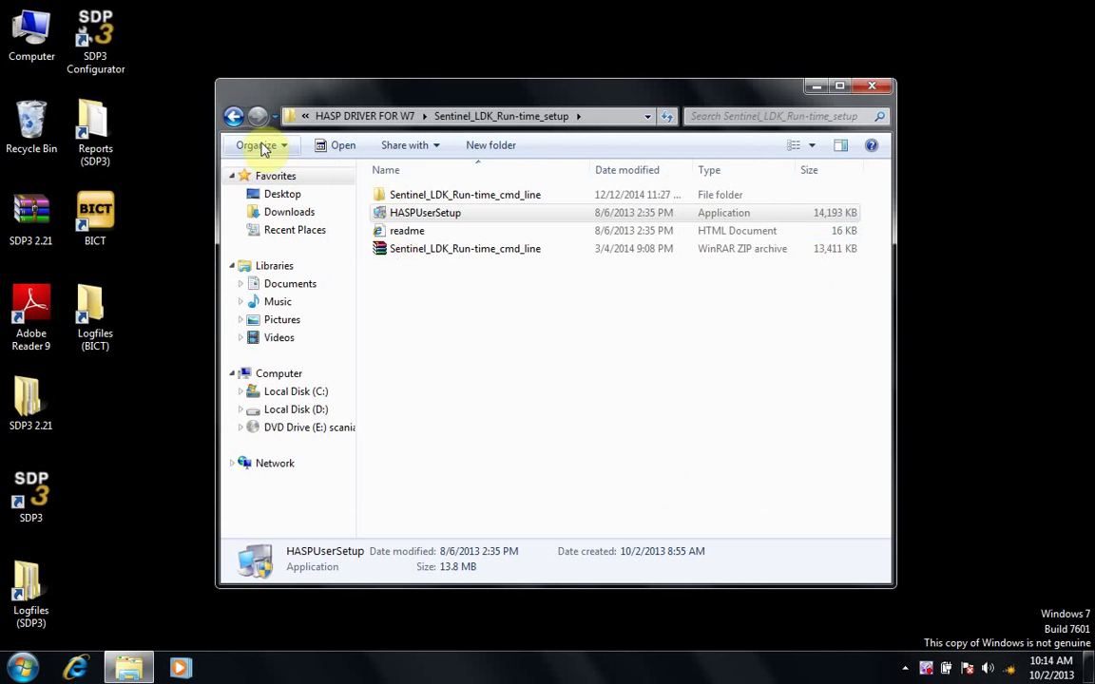
# Return to the emulador sdp3 folder and select the instruction text document.
pyautogui.click(233, 116)
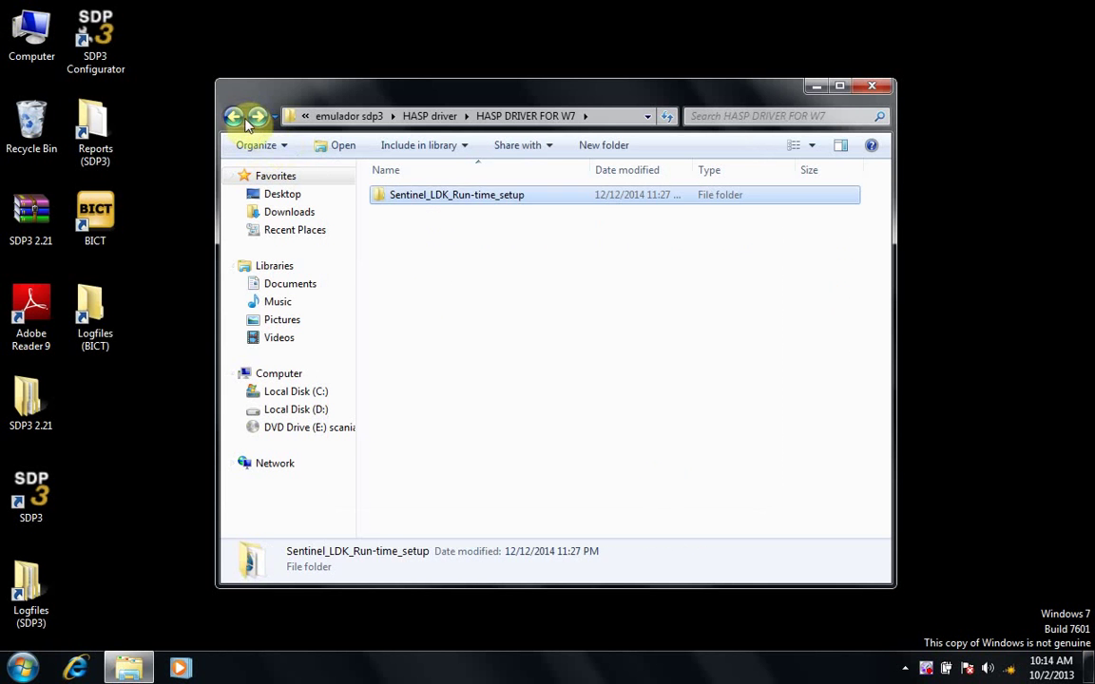
pyautogui.click(237, 116)
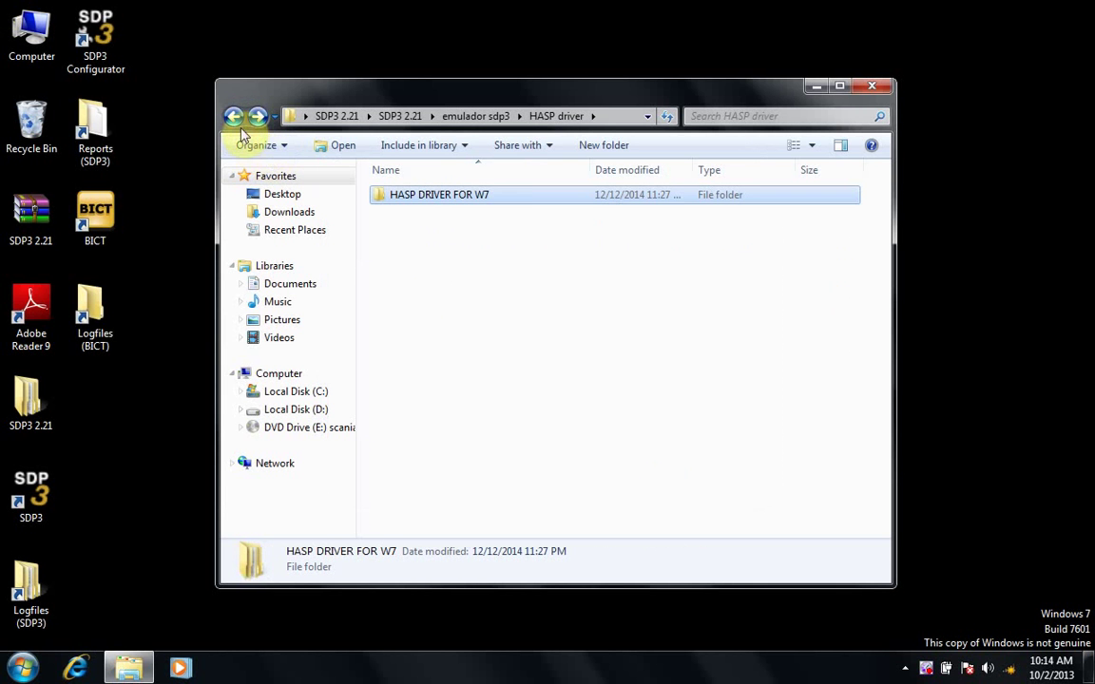
pyautogui.click(234, 116)
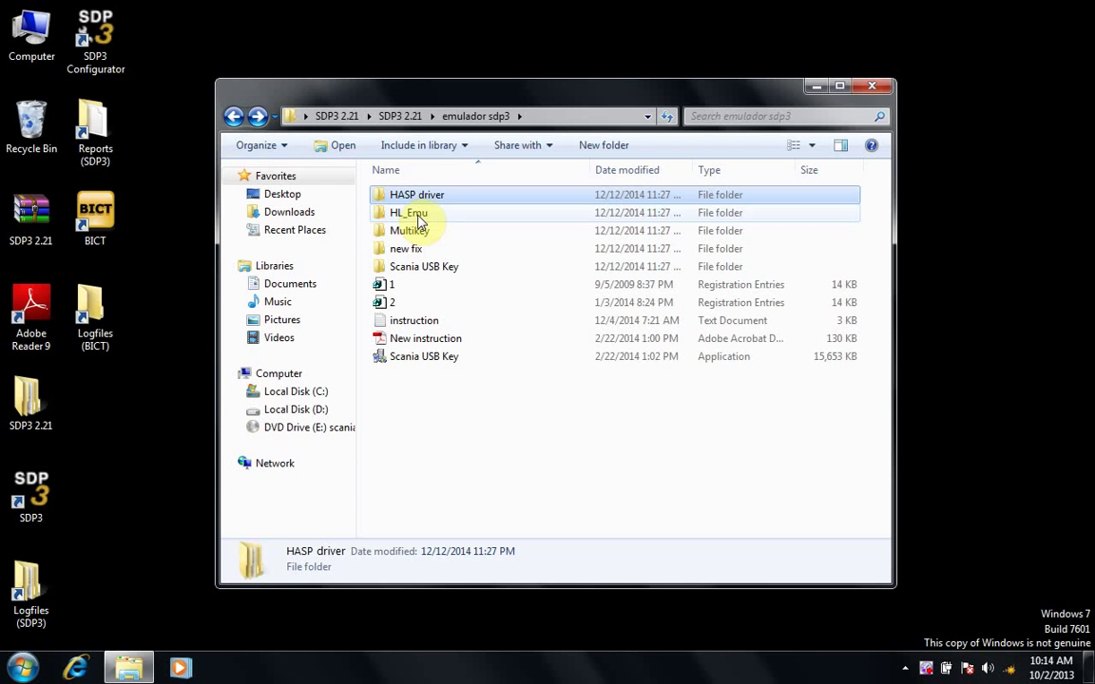
pyautogui.press('i')
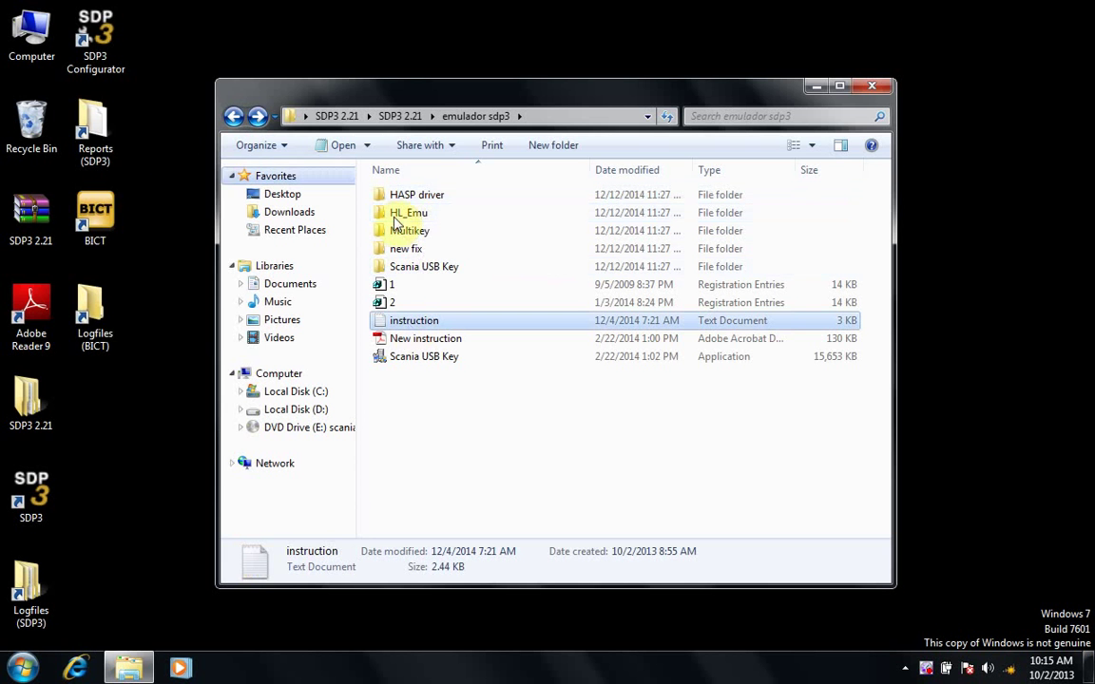
# Open Device Manager in Computer Management and start the wizard for adding legacy hardware.
pyautogui.click(26, 38)
pyautogui.rightClick(27, 38)
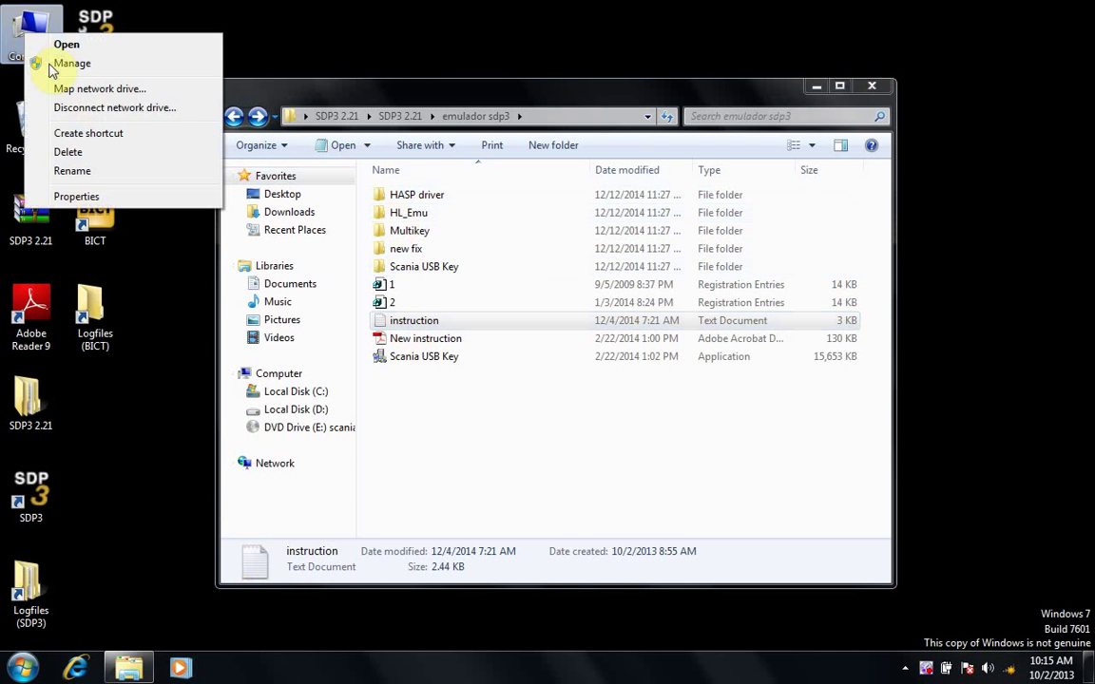
pyautogui.press('Escape')
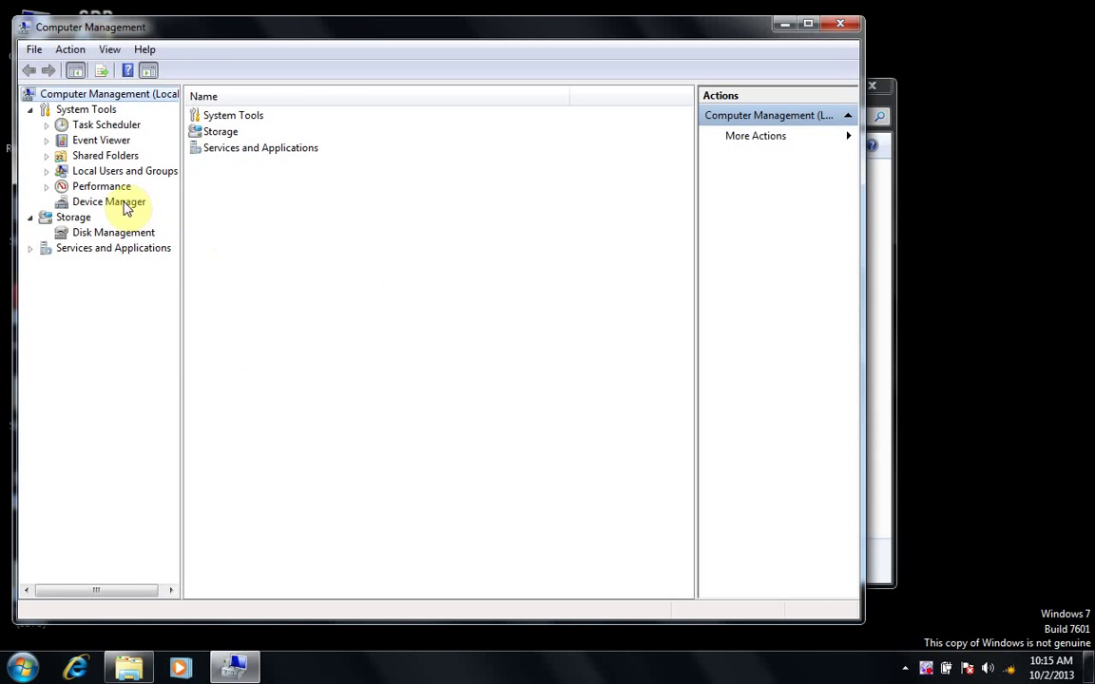
pyautogui.click(127, 204)
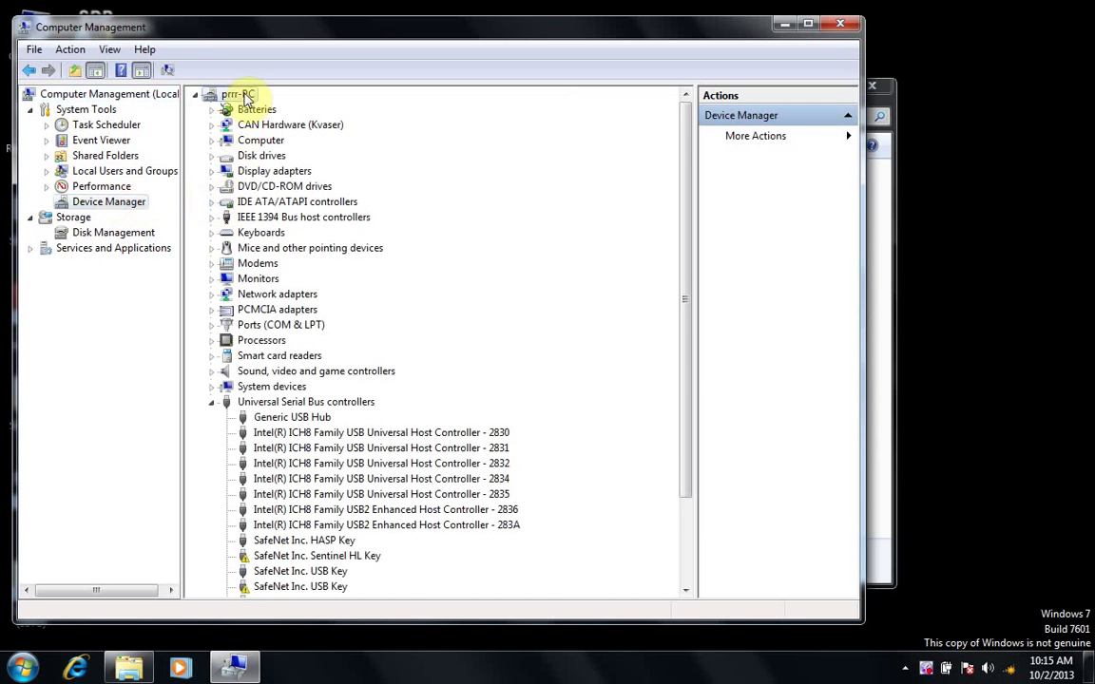
pyautogui.click(69, 52)
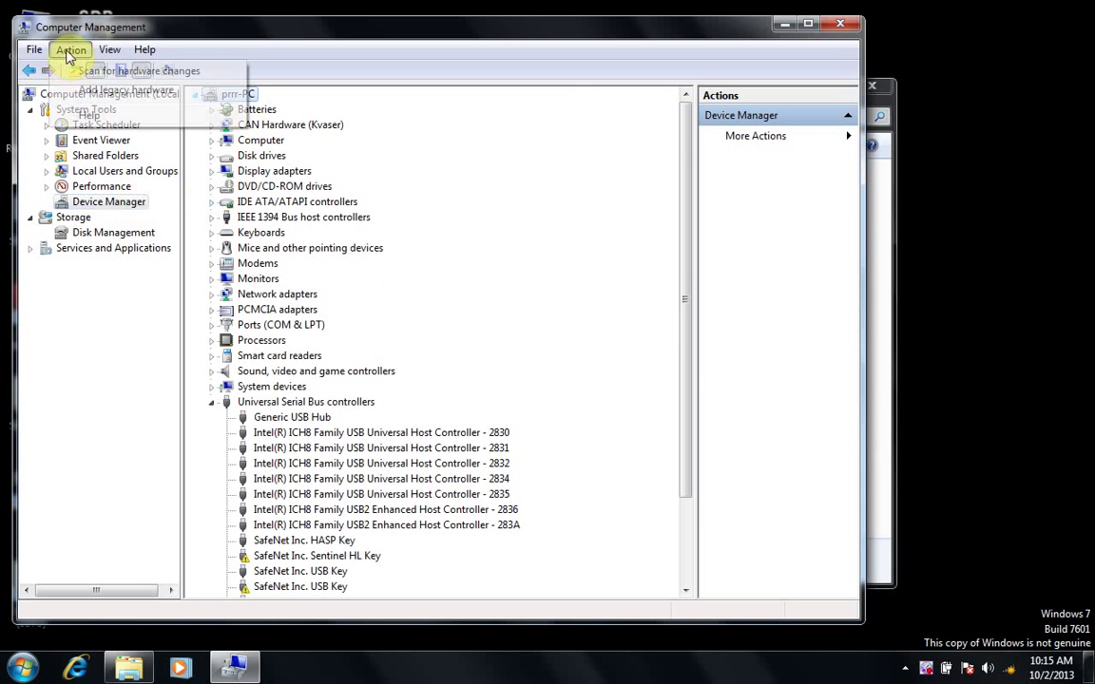
pyautogui.click(124, 89)
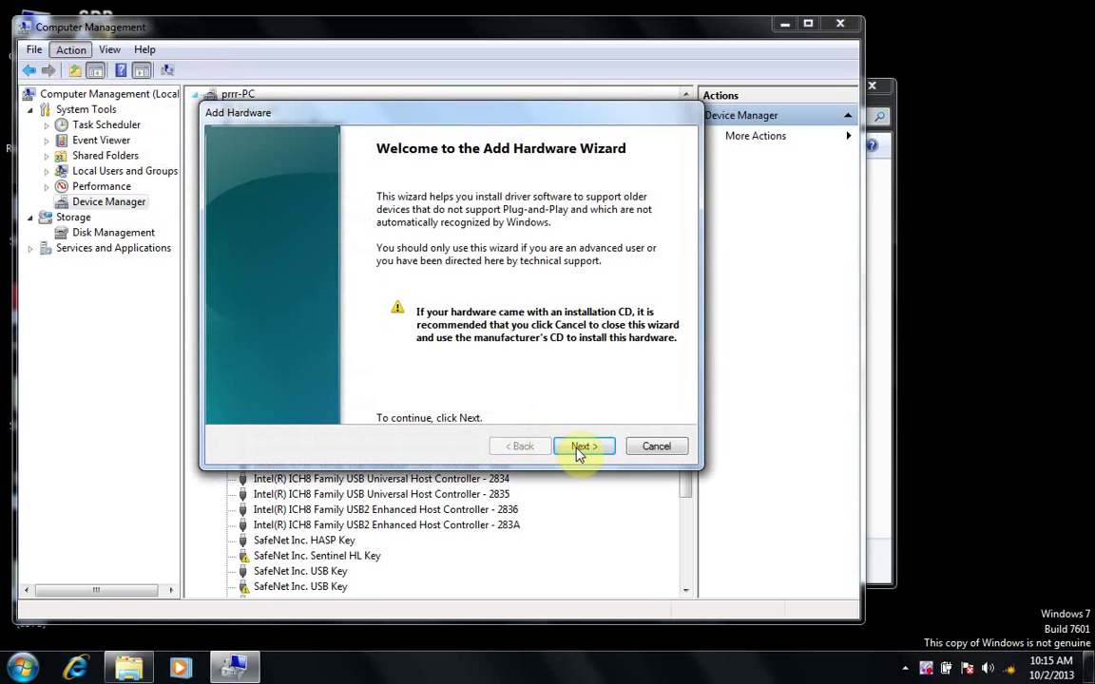
# Set the Add Hardware wizard to install manually selected hardware and pick System devices as the hardware type.
pyautogui.click(583, 451)
pyautogui.click(467, 300)
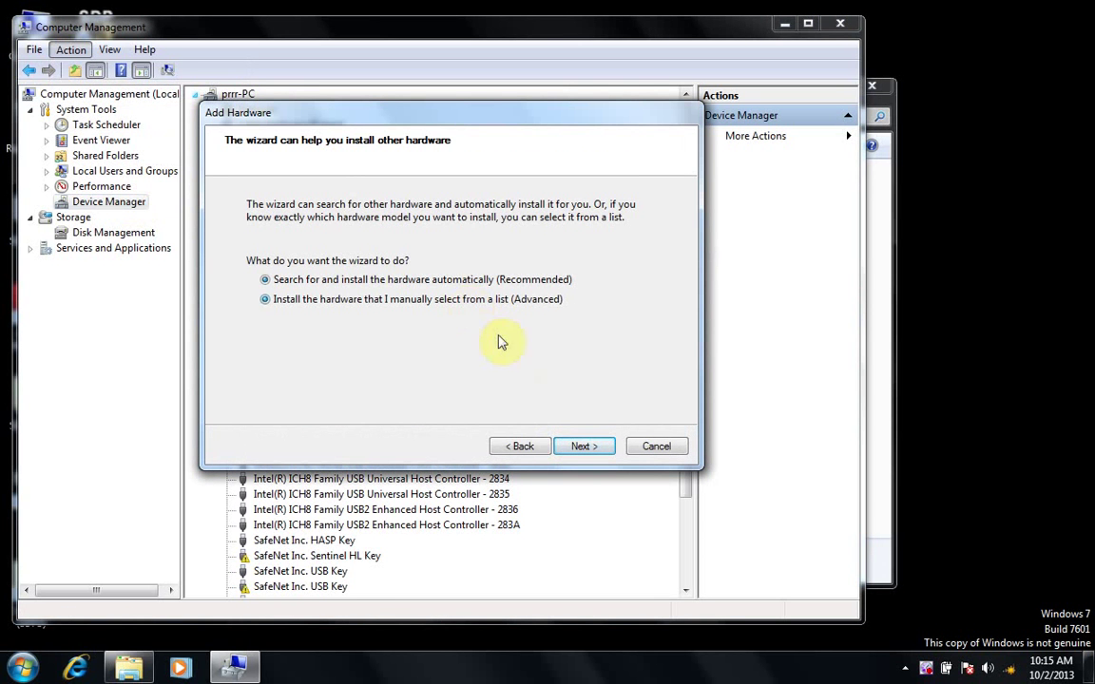
pyautogui.click(588, 449)
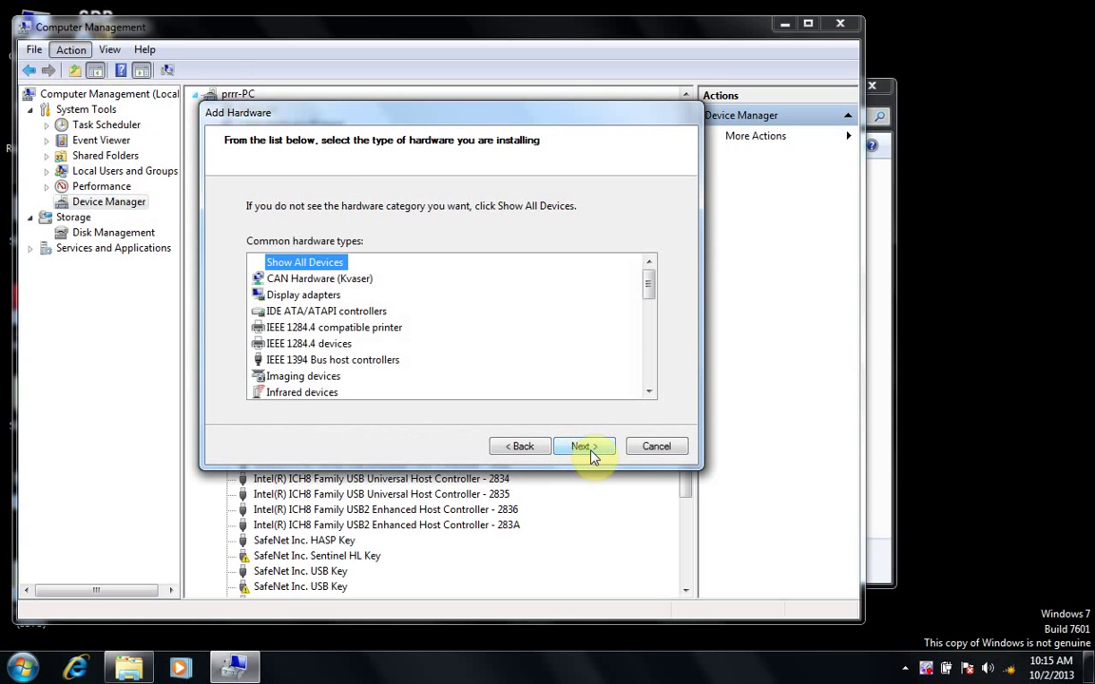
pyautogui.scroll(-7, 651, 375)
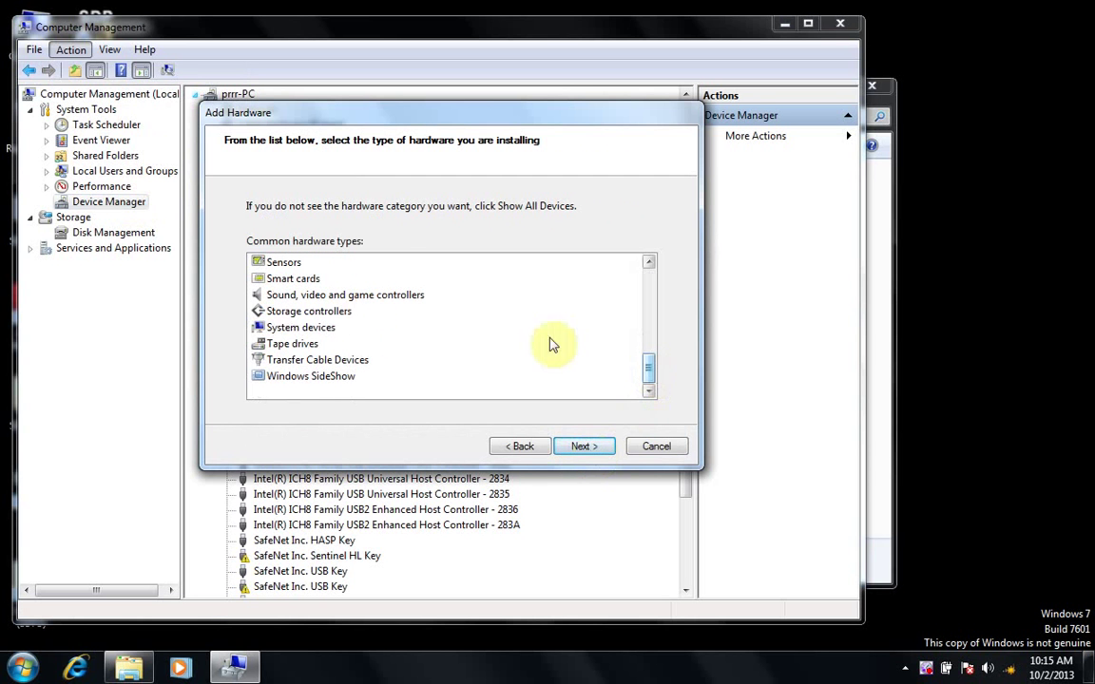
pyautogui.click(328, 328)
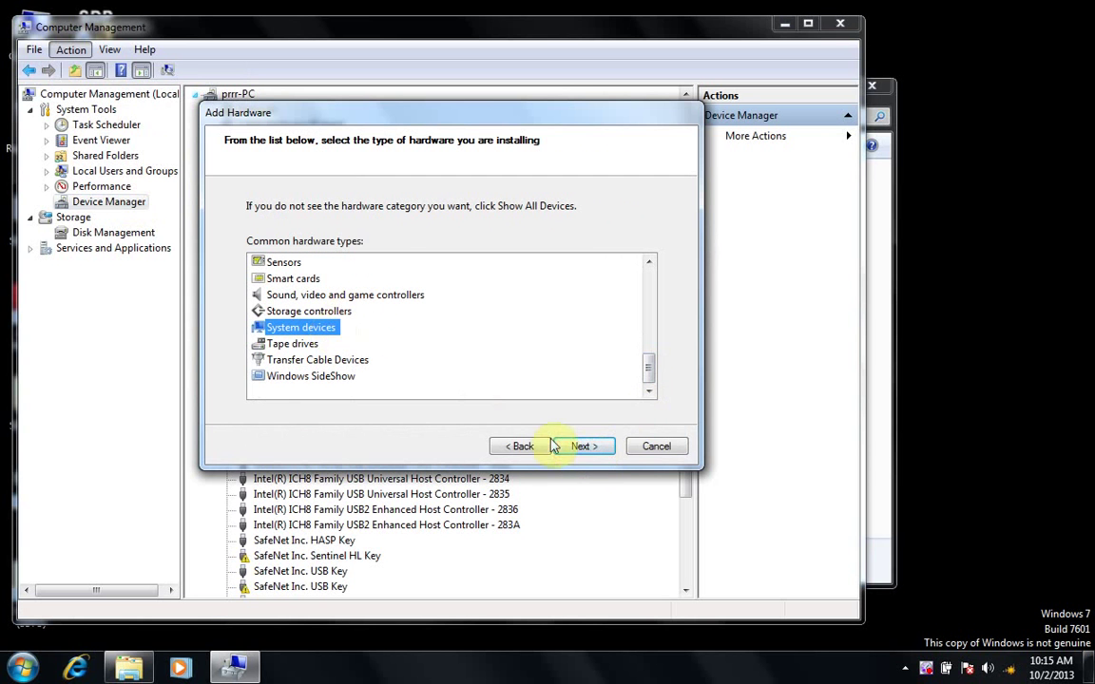
pyautogui.click(583, 448)
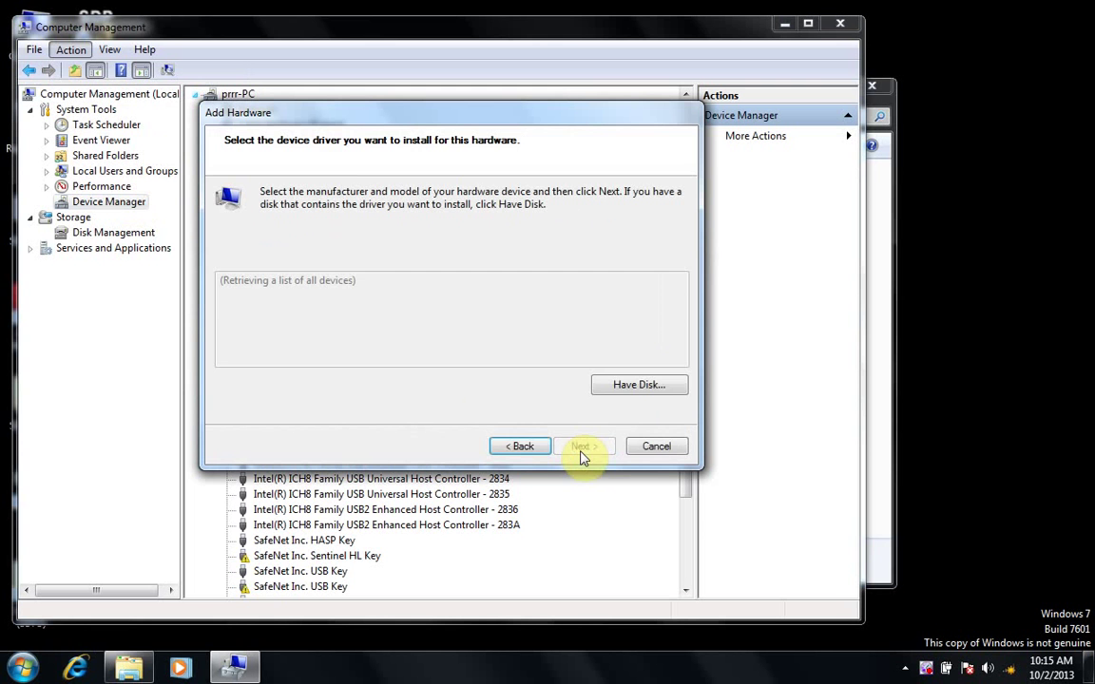
# Install the Virtual Usb Bus Enumerator driver from the vusb file in HL_Emu, finish the wizard and close Computer Management.
pyautogui.click(635, 395)
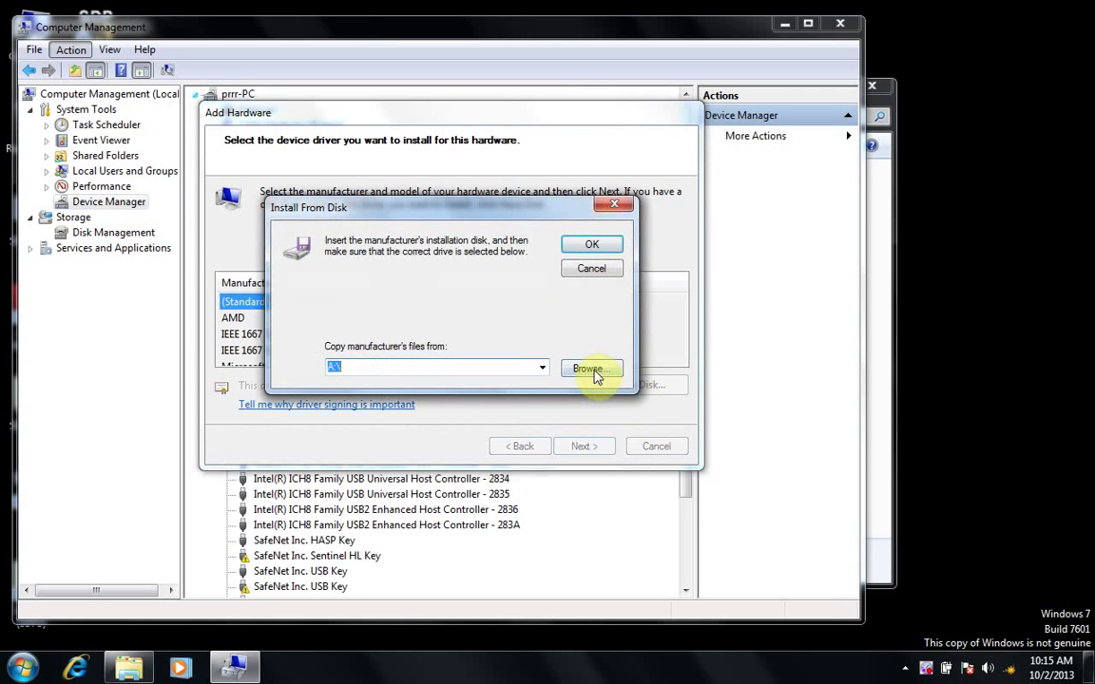
pyautogui.click(591, 371)
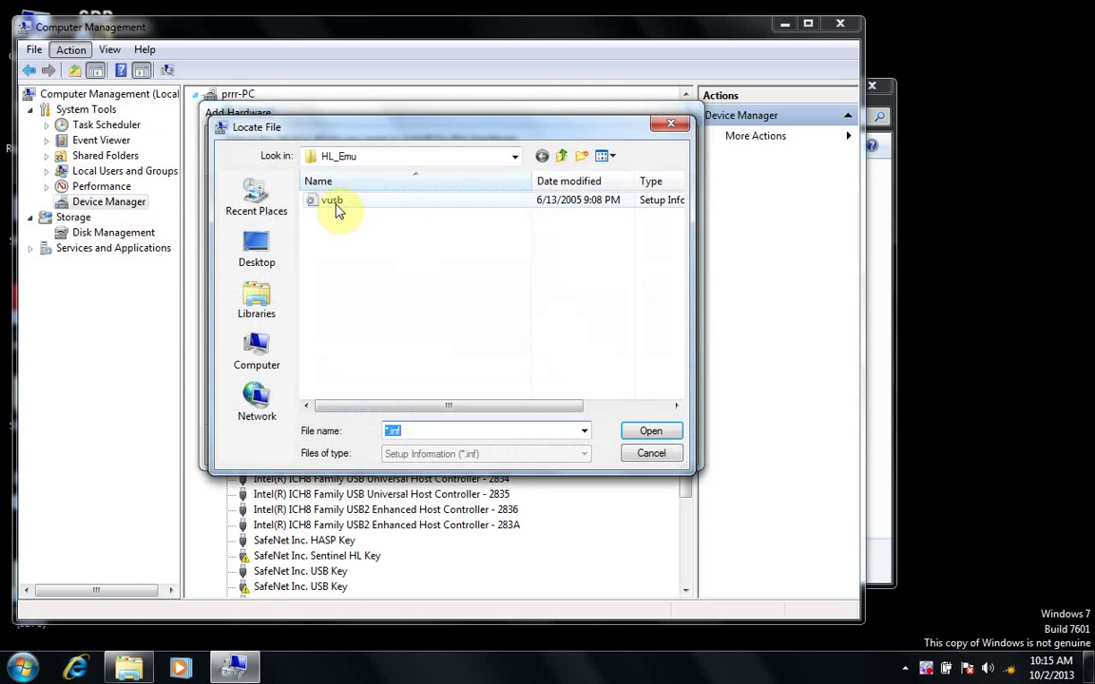
pyautogui.doubleClick(335, 209)
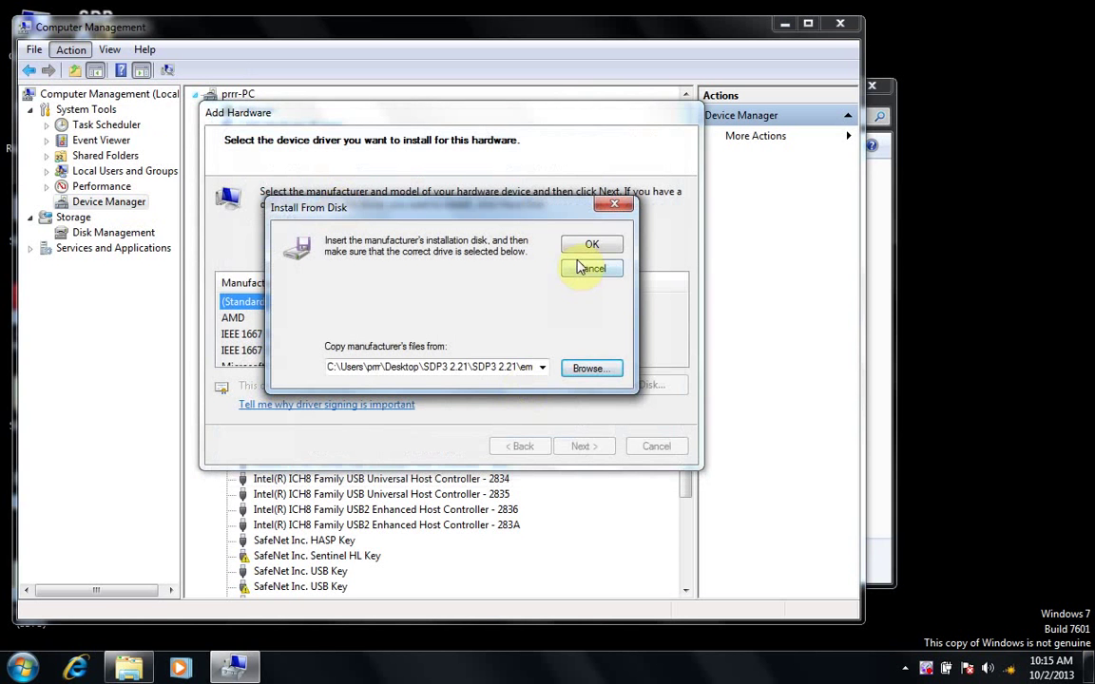
pyautogui.click(583, 247)
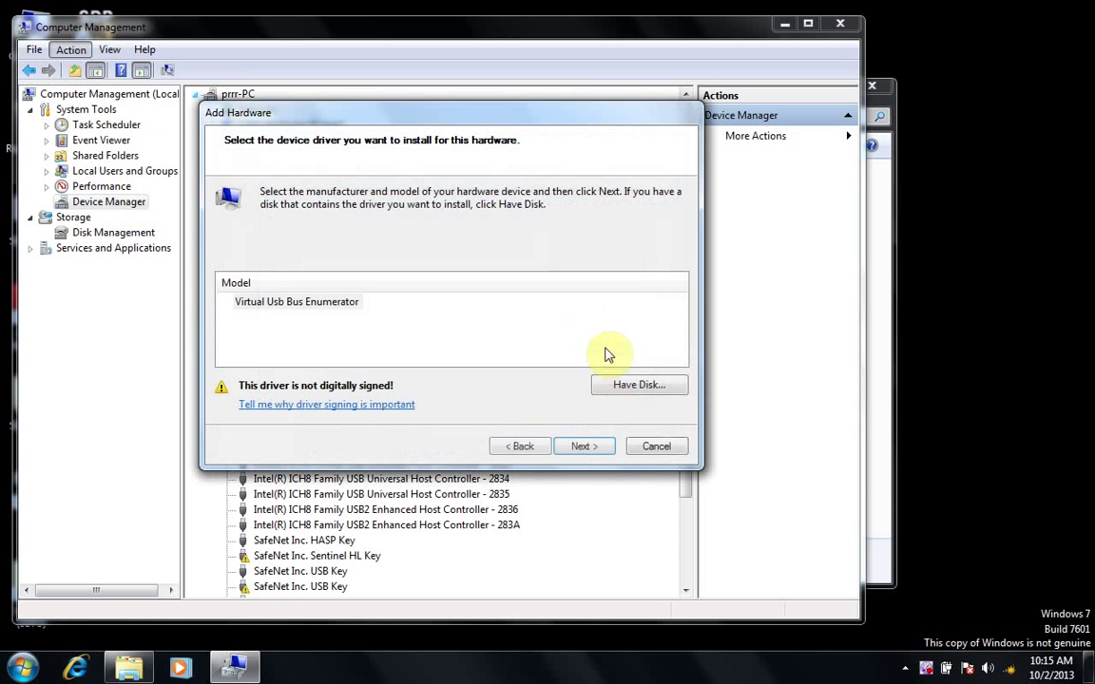
pyautogui.click(598, 449)
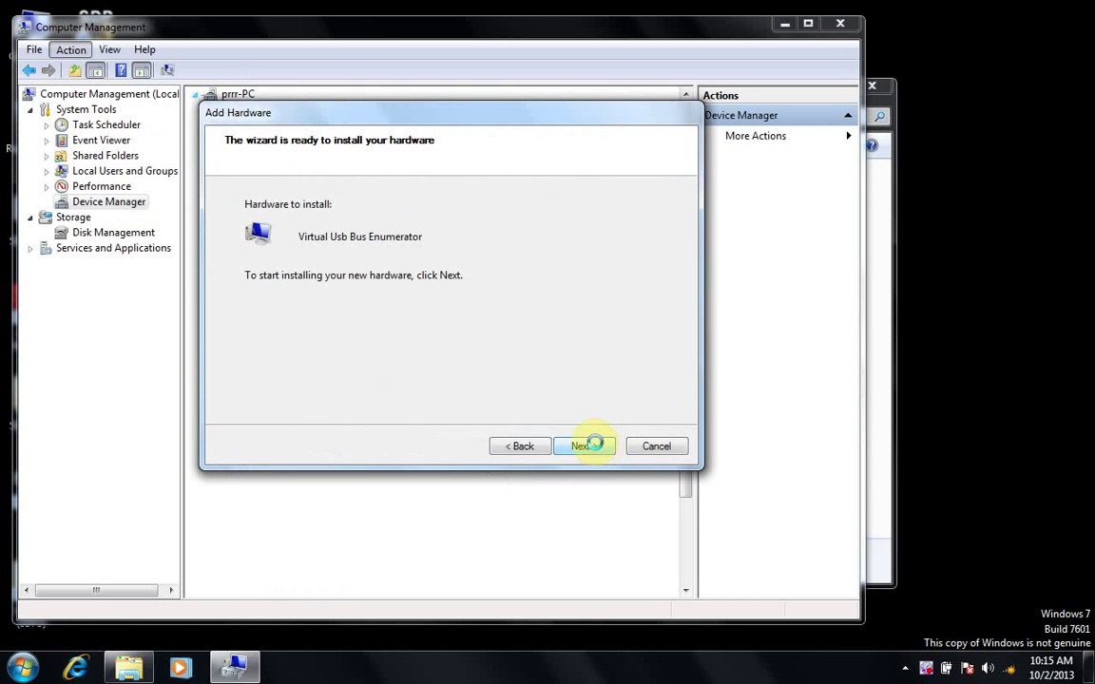
pyautogui.click(582, 447)
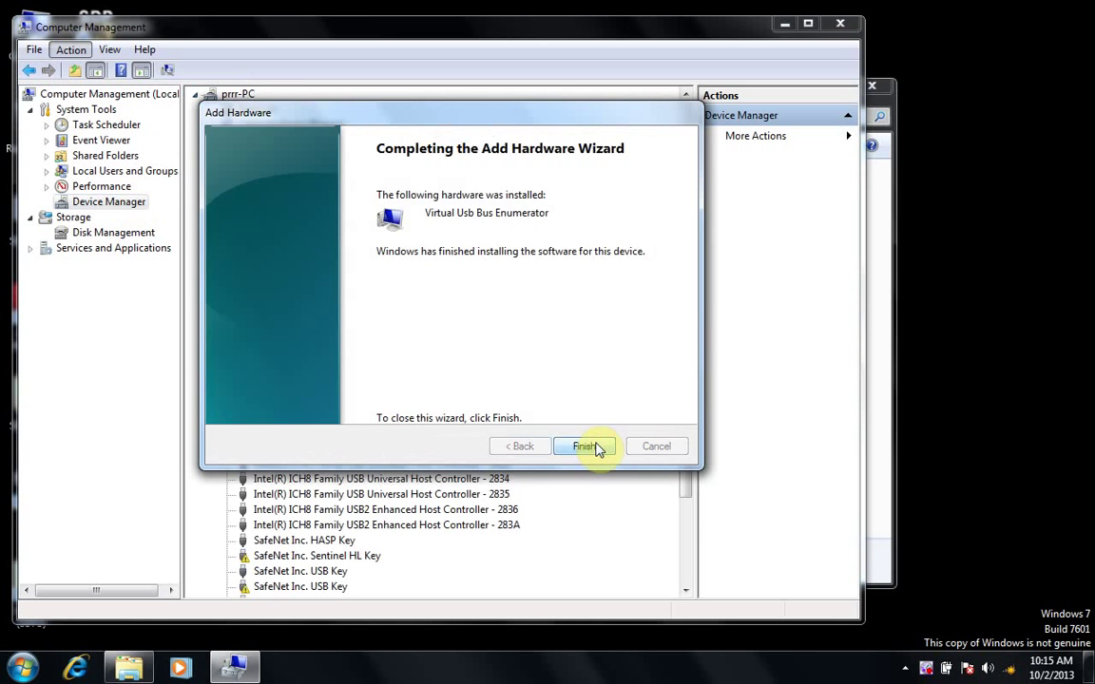
pyautogui.click(586, 447)
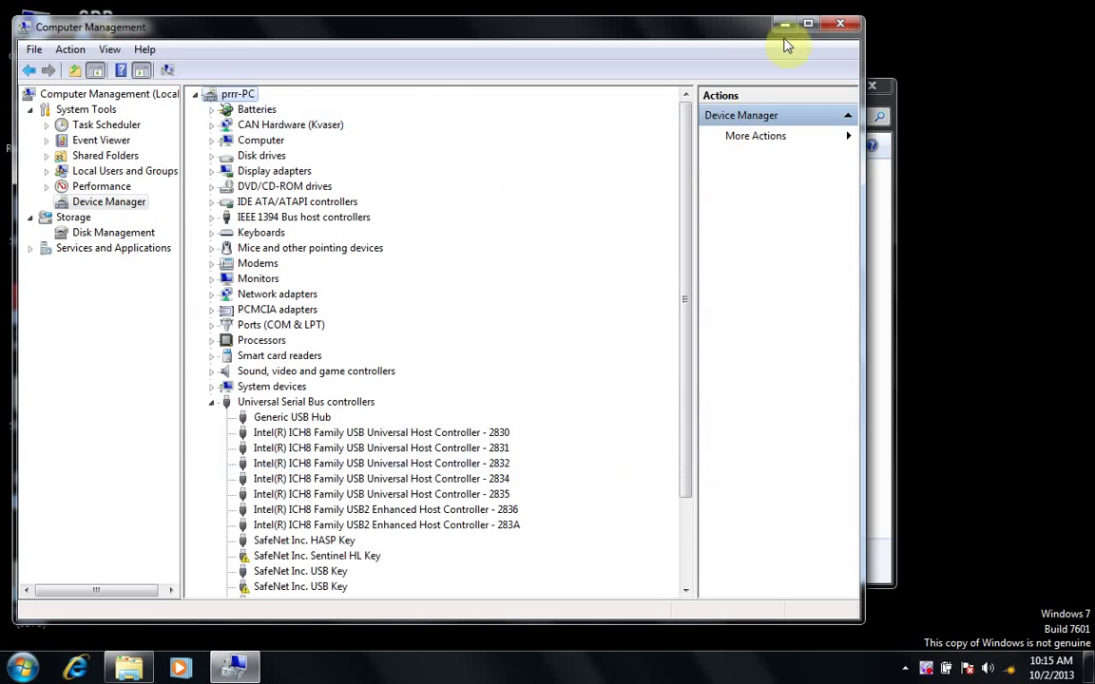
pyautogui.click(839, 24)
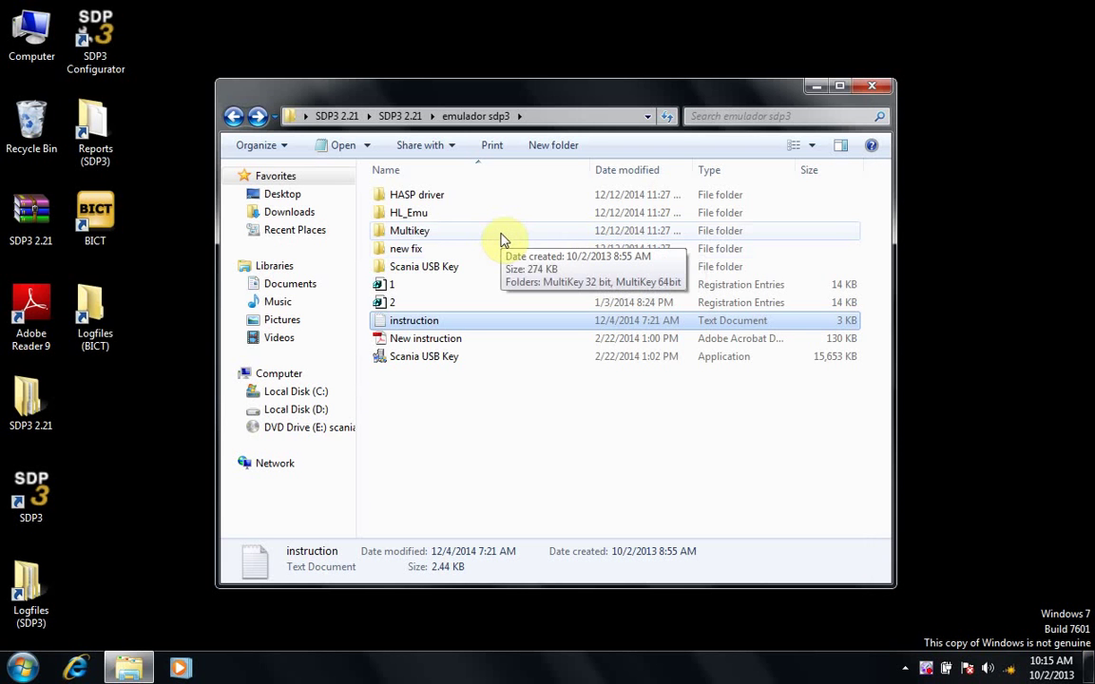
# Merge the registration entries files 1 and 2 from the emulador sdp3 folder into the registry.
pyautogui.click(385, 285)
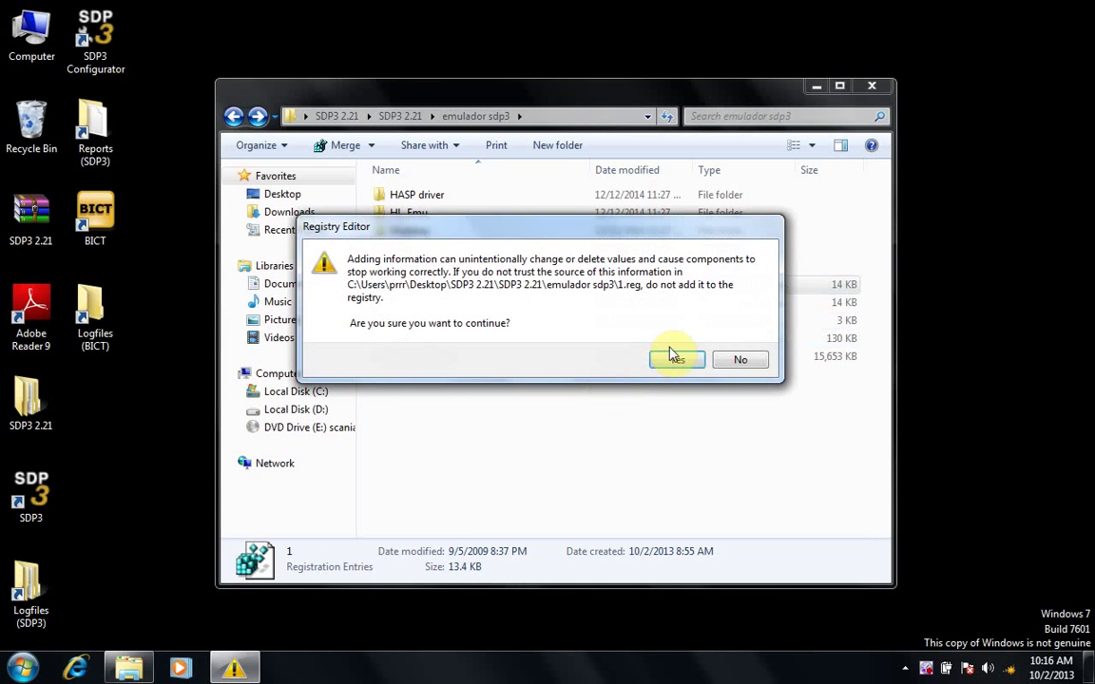
pyautogui.click(674, 358)
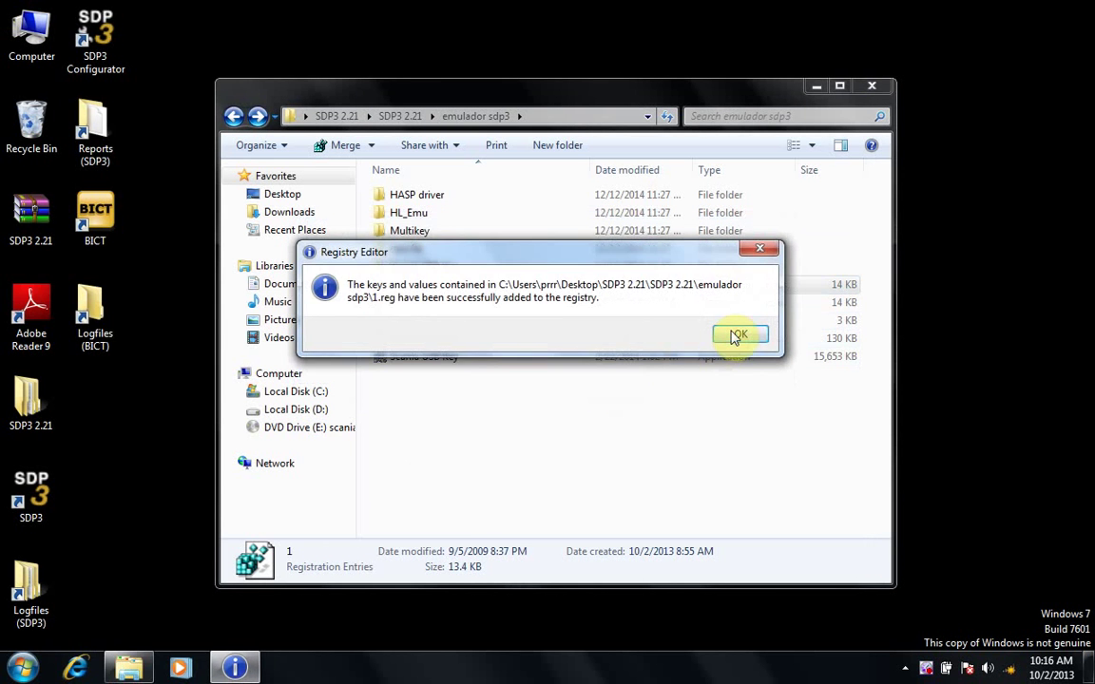
pyautogui.click(736, 336)
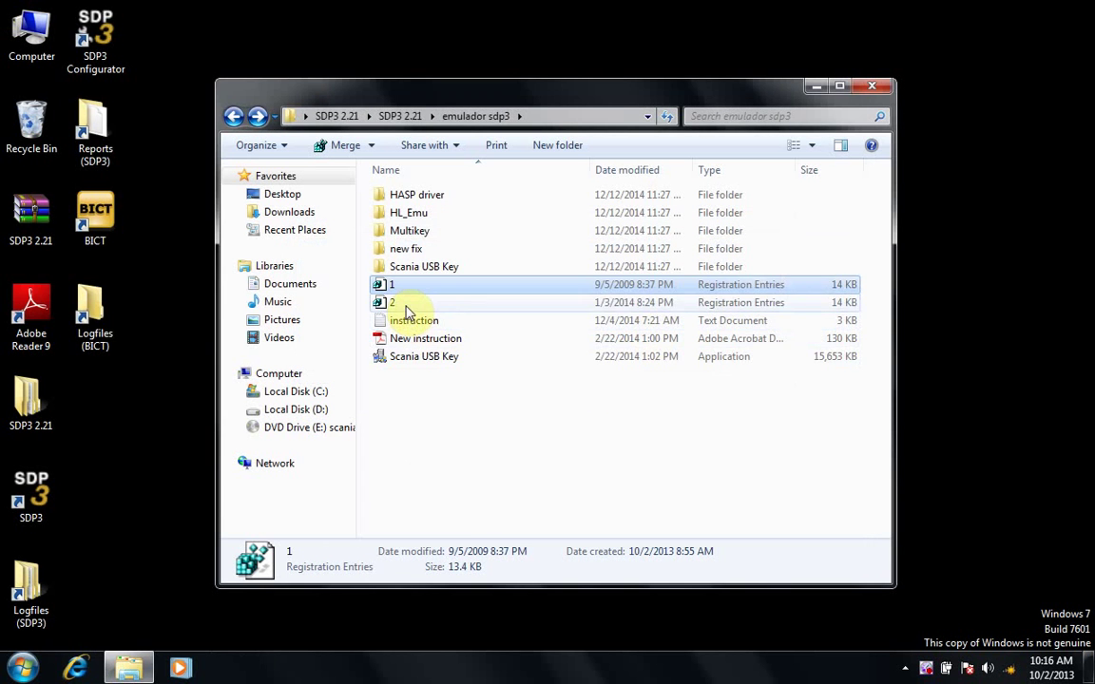
pyautogui.doubleClick(406, 302)
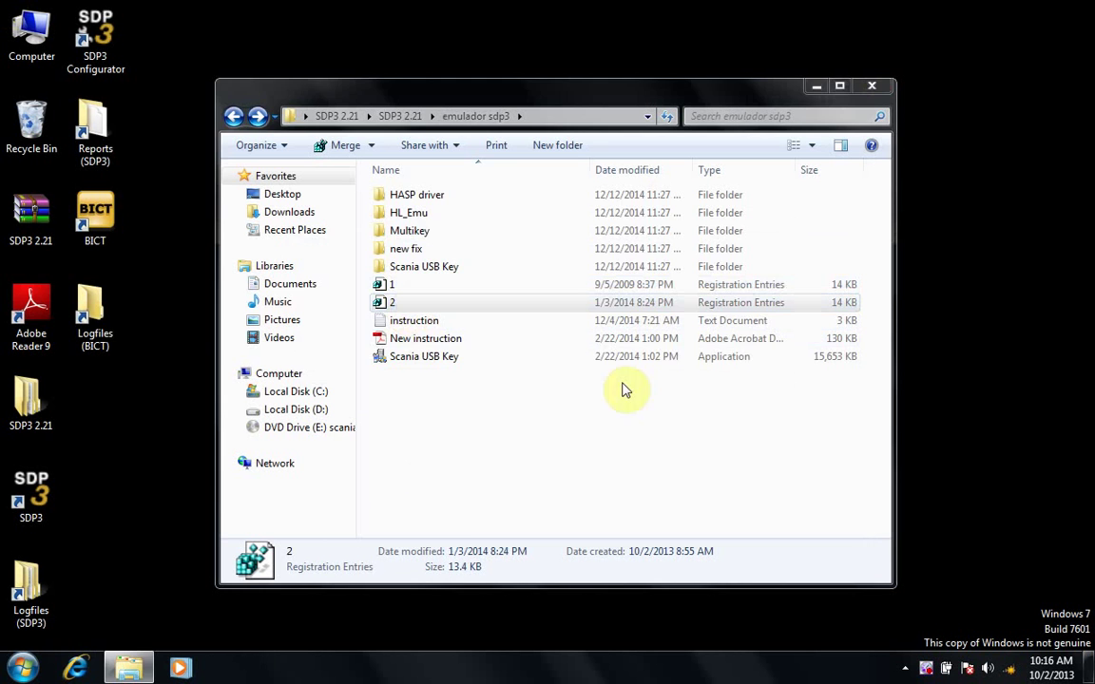
pyautogui.click(692, 371)
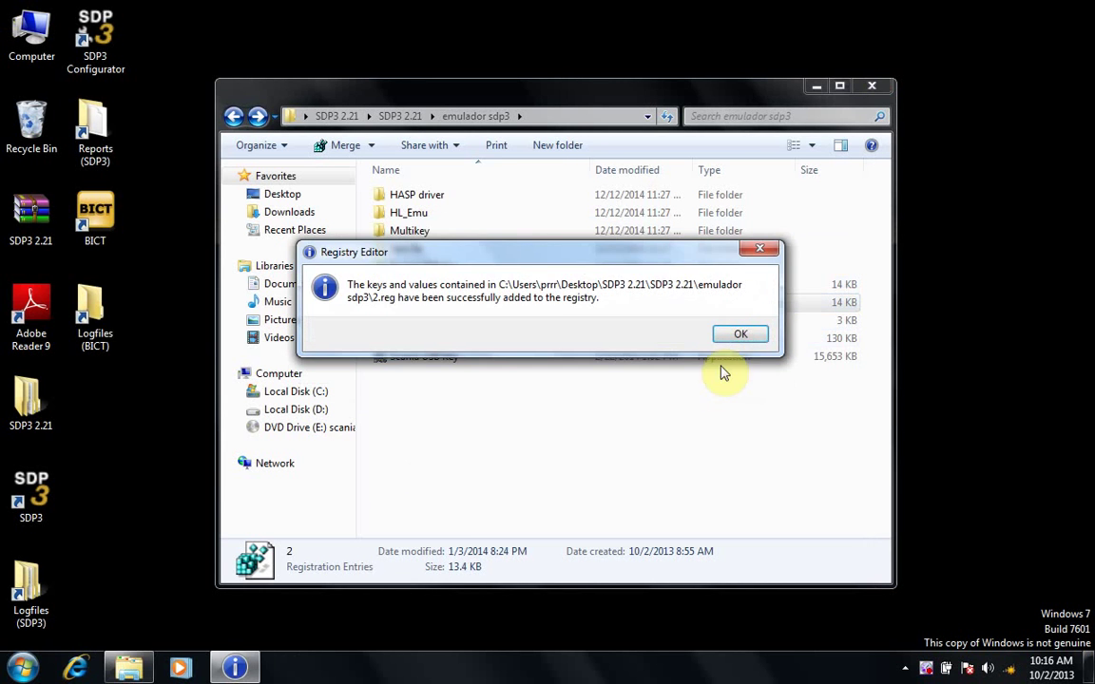
pyautogui.click(748, 336)
# Run the install script in the MultiKey 32 bit folder under Multikey, then return to the emulador sdp3 folder.
pyautogui.doubleClick(457, 231)
pyautogui.doubleClick(426, 196)
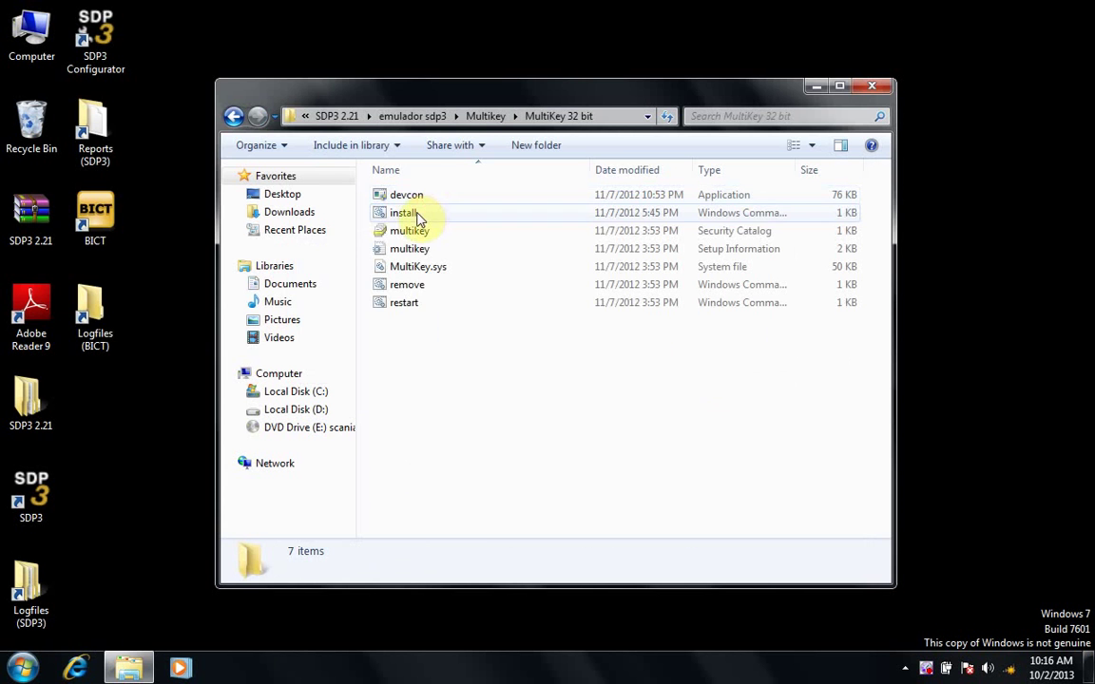
pyautogui.doubleClick(424, 214)
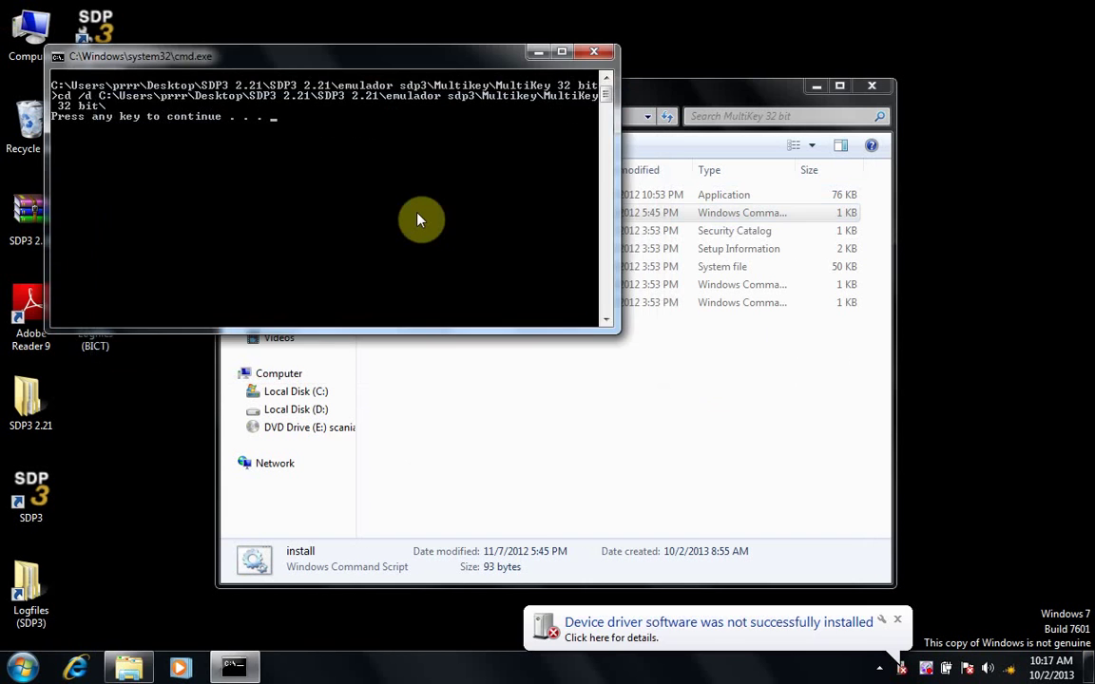
pyautogui.press('Return')
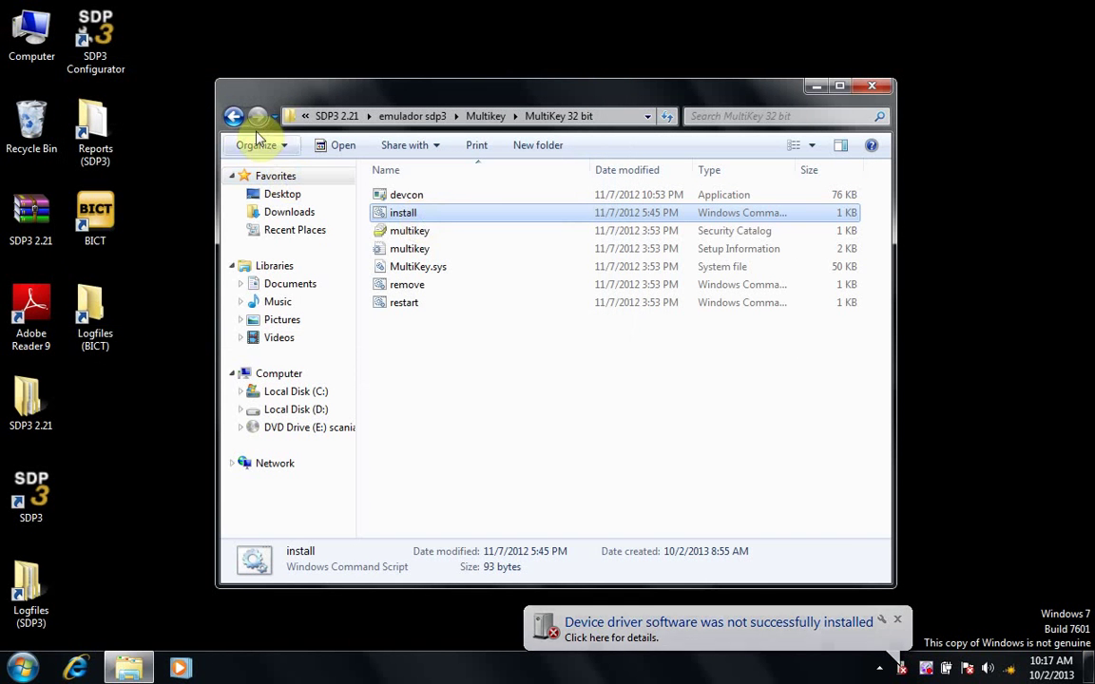
pyautogui.click(230, 116)
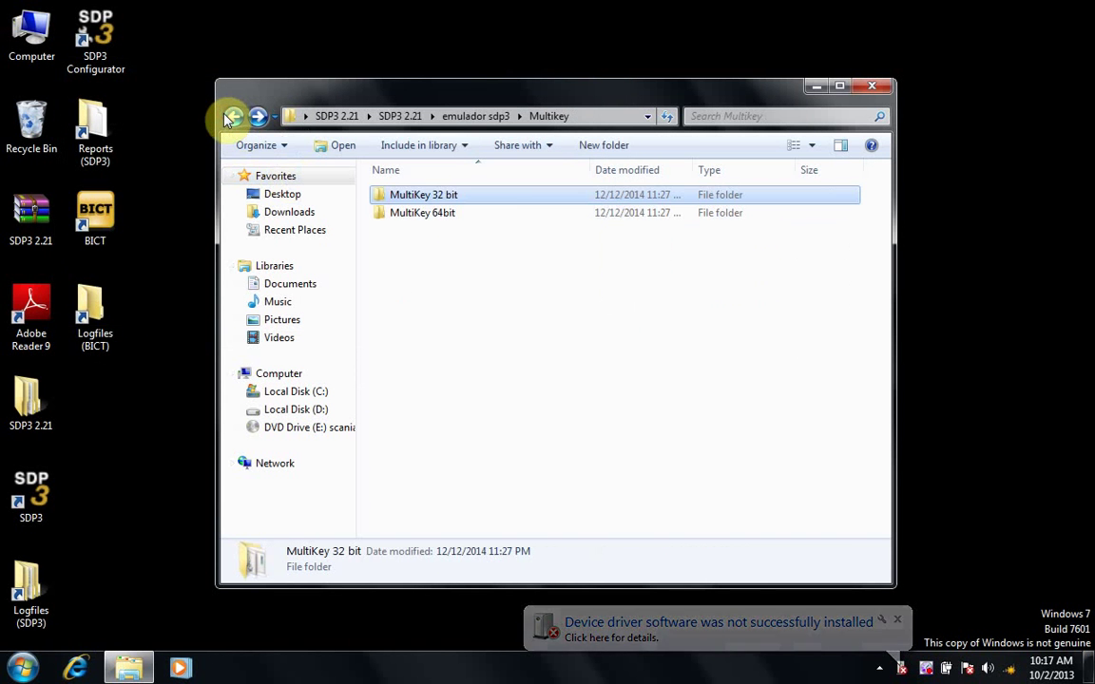
pyautogui.click(230, 116)
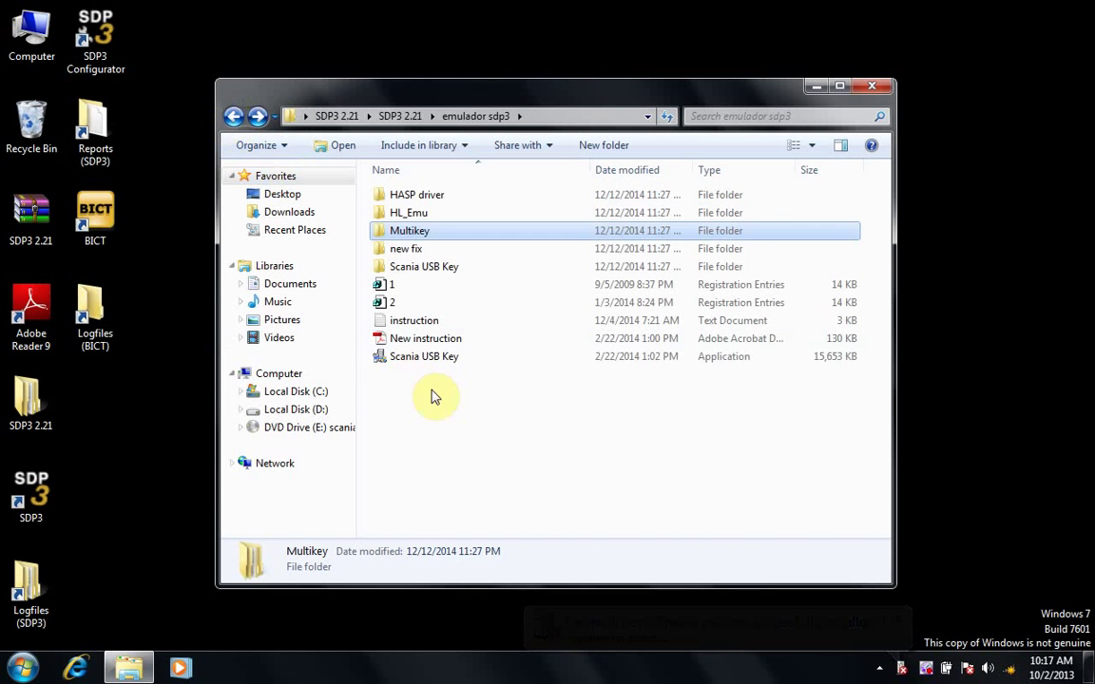
pyautogui.press('i')
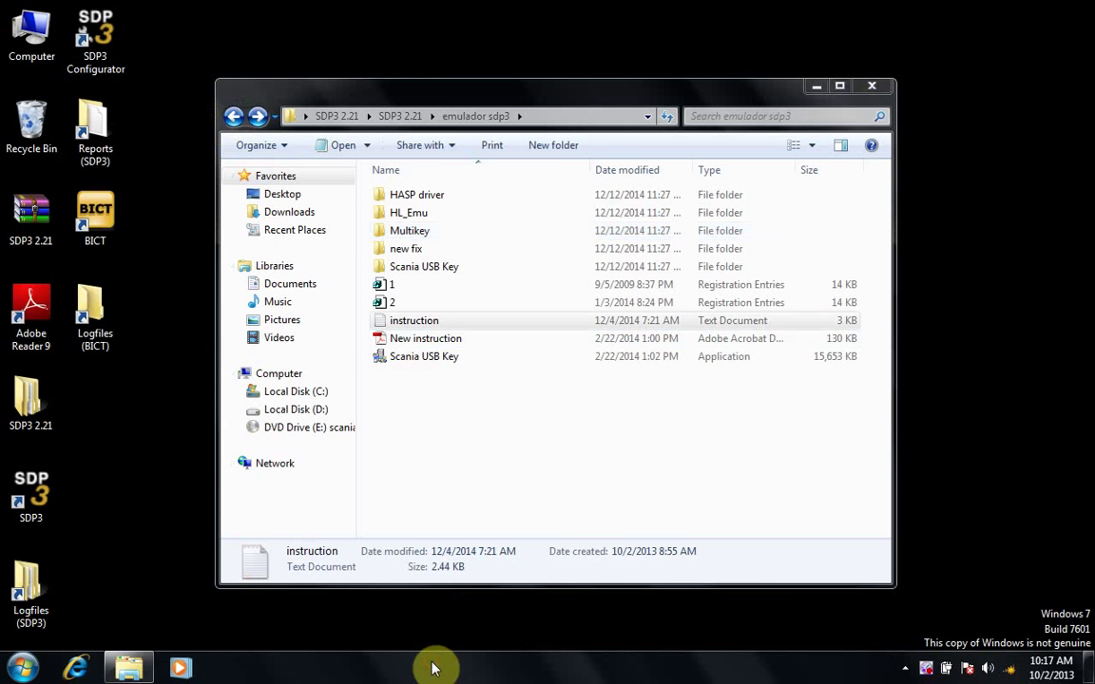
# Copy SCOMM_SSK.dat and SCOMM_SSK_HL.dll from the new fix folder.
pyautogui.doubleClick(425, 252)
pyautogui.moveTo(473, 235); pyautogui.dragTo(395, 204)
pyautogui.rightClick(394, 205)
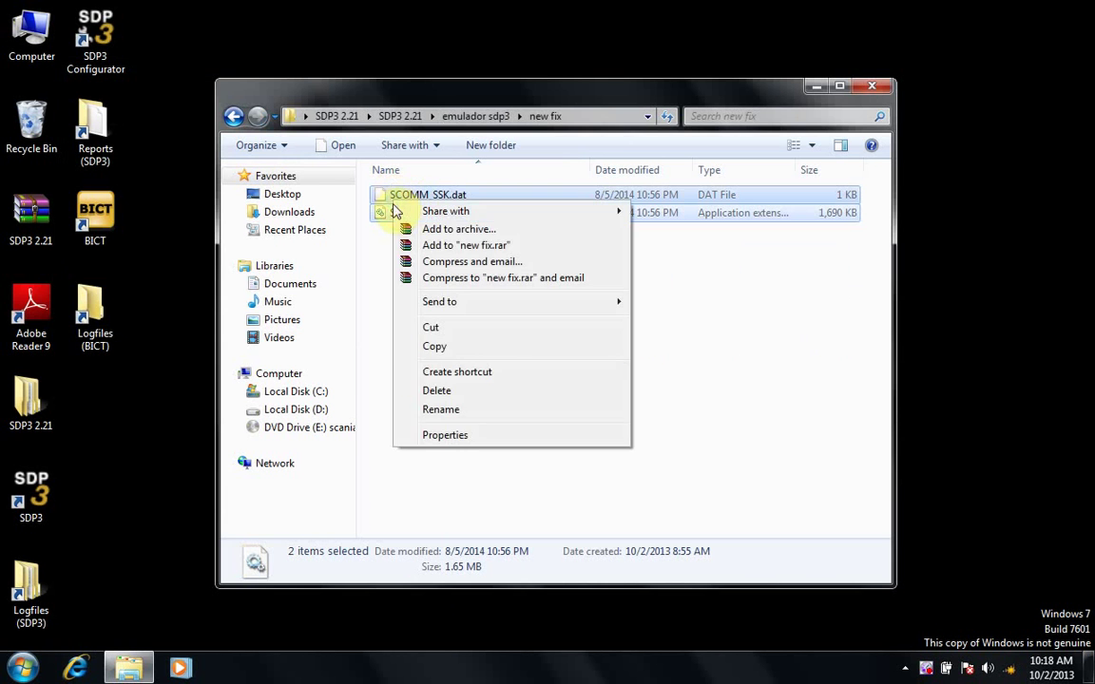
pyautogui.click(439, 347)
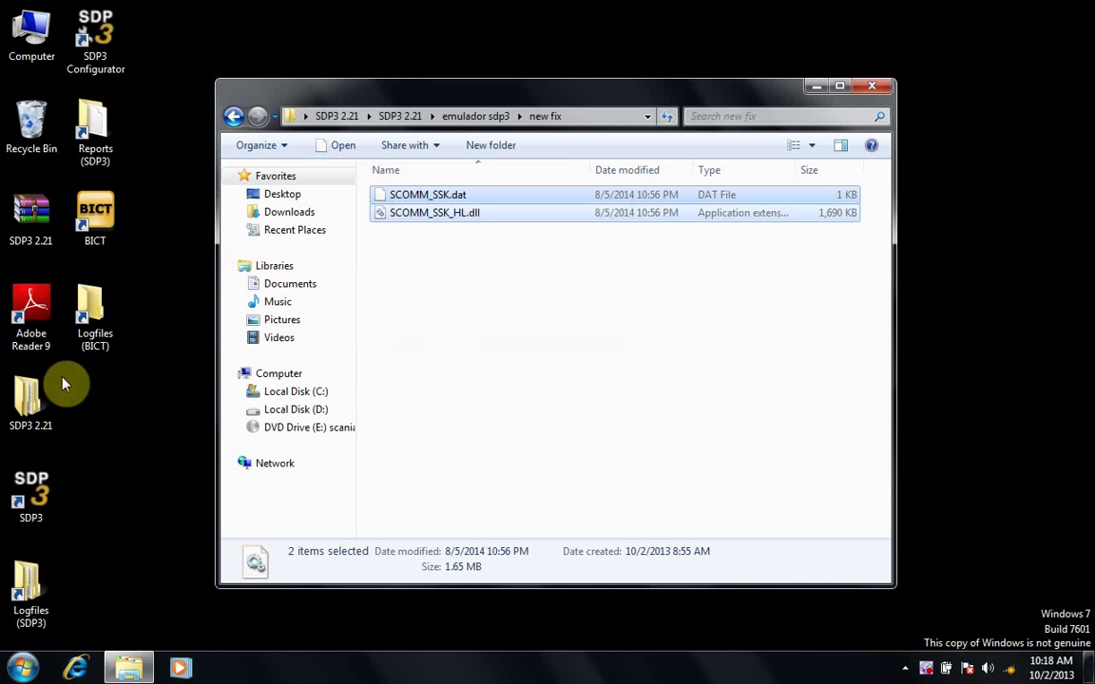
# Paste the two copied SCOMM_SSK files into the SDP3 shortcut's program folder, replacing the existing ones, and close that folder and the shortcut's properties.
pyautogui.rightClick(42, 487)
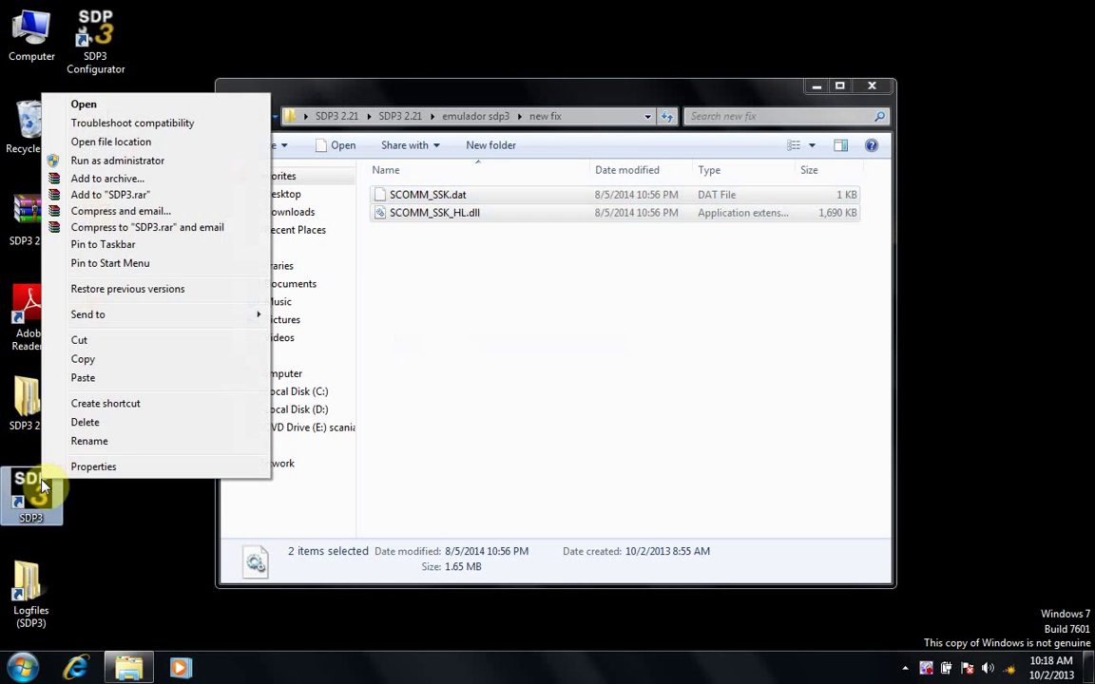
pyautogui.click(88, 465)
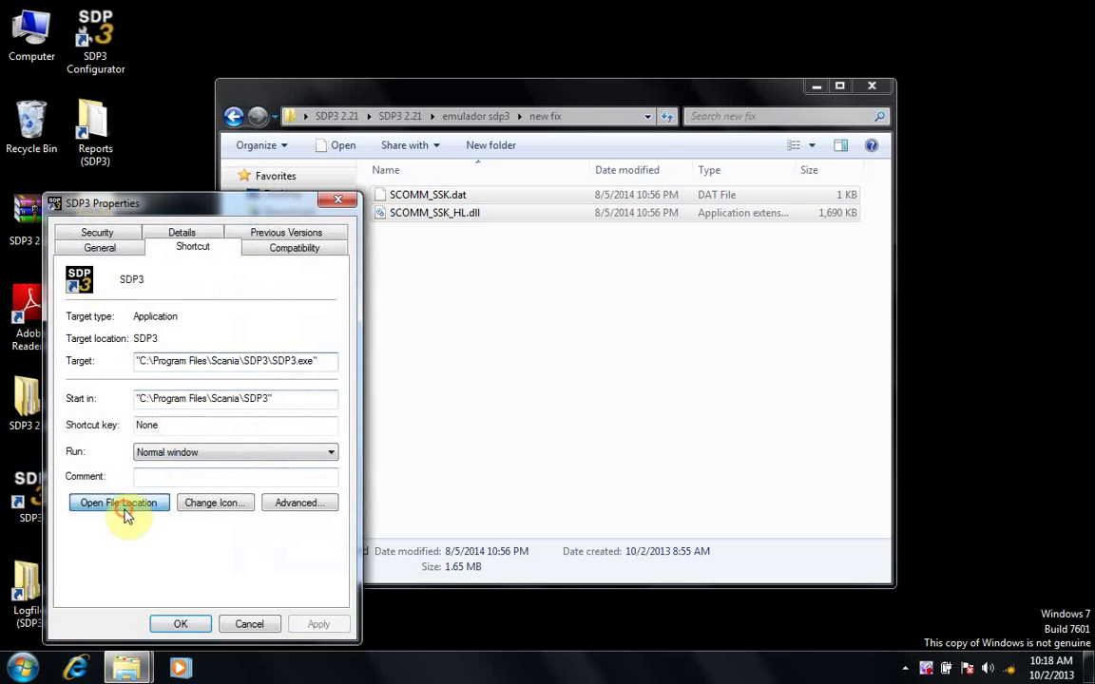
pyautogui.click(124, 501)
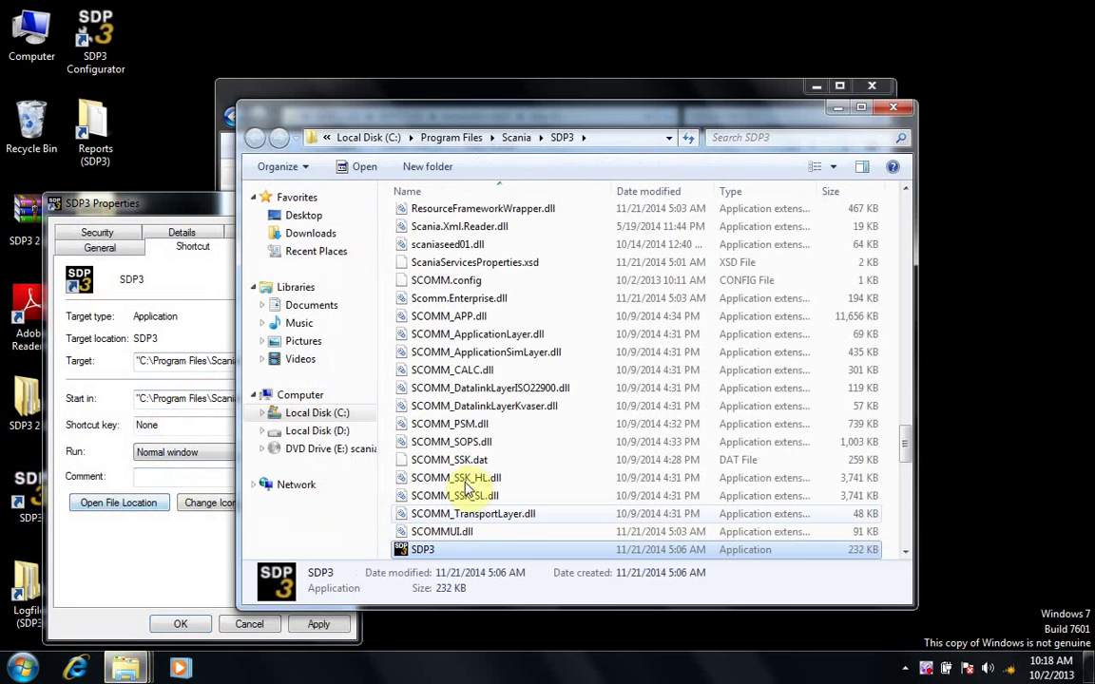
pyautogui.rightClick(533, 459)
pyautogui.click(628, 329)
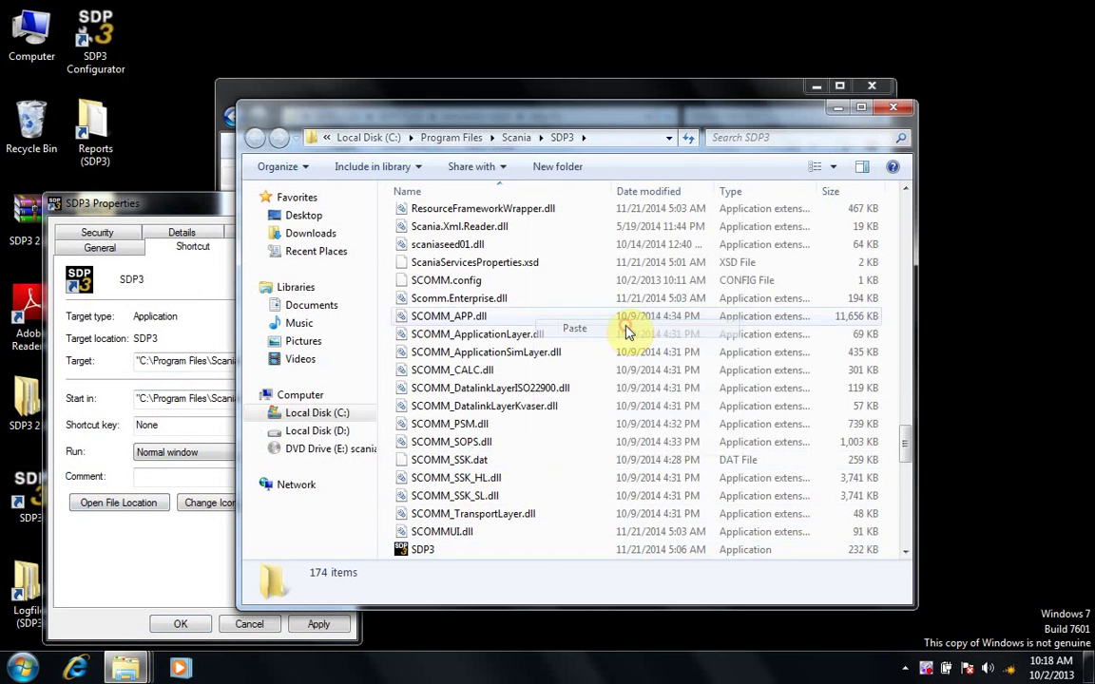
pyautogui.click(503, 290)
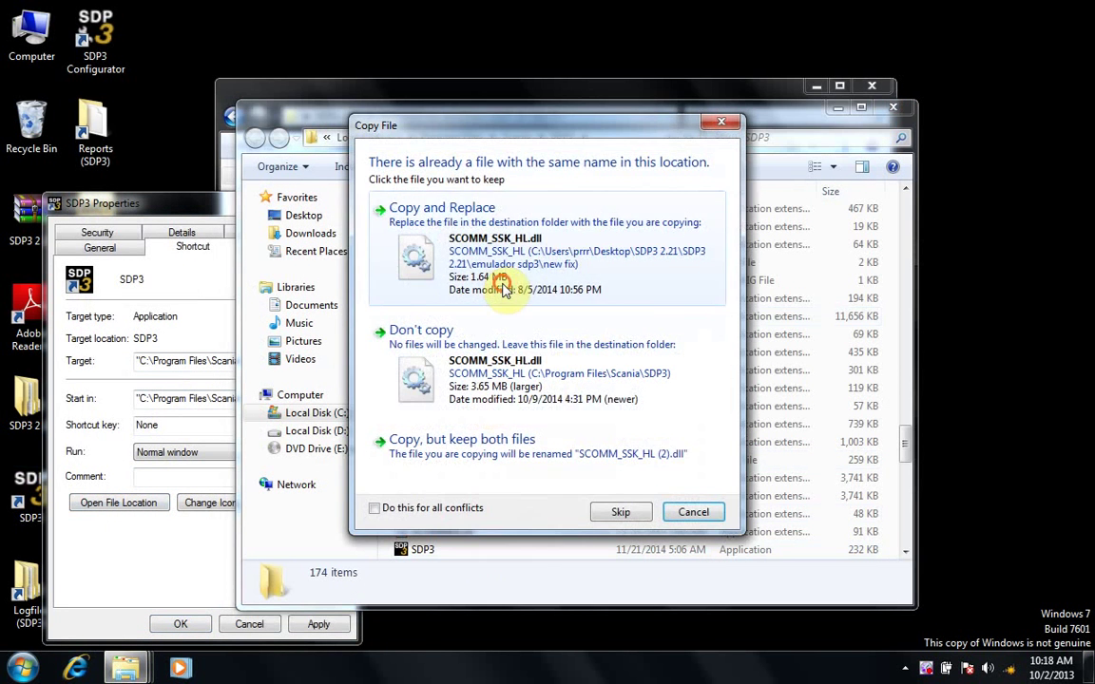
pyautogui.click(504, 290)
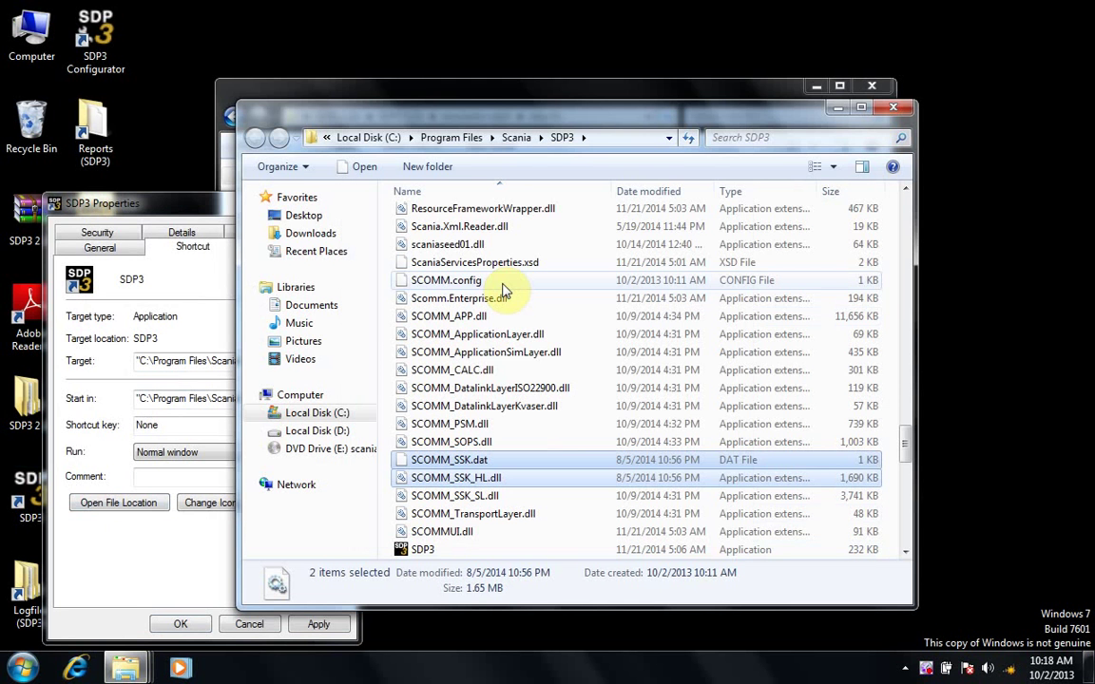
pyautogui.click(893, 106)
pyautogui.click(338, 199)
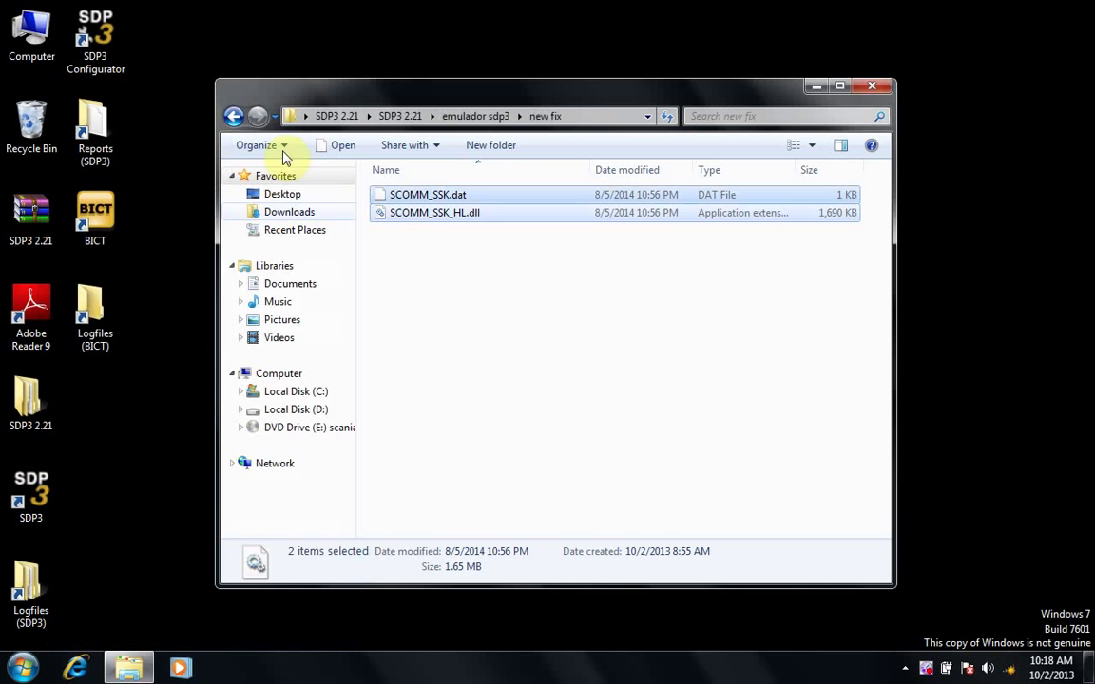
# Run the Scania USB Key application from the emulador sdp3 folder and start restoring all its listed drivers.
pyautogui.click(234, 116)
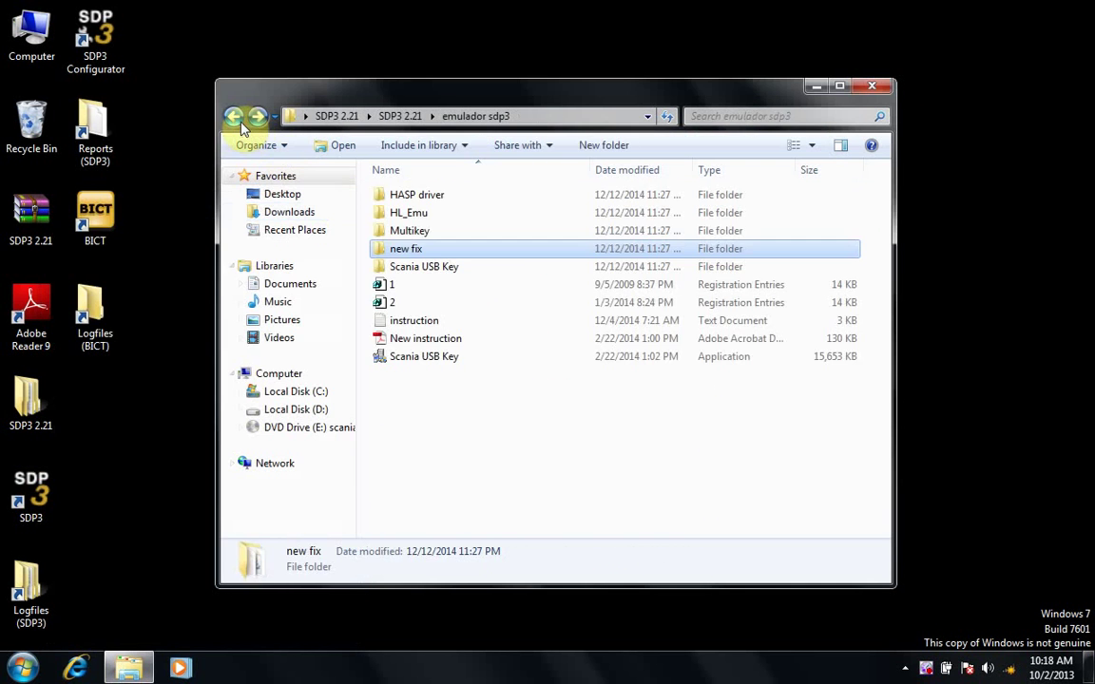
pyautogui.click(418, 358)
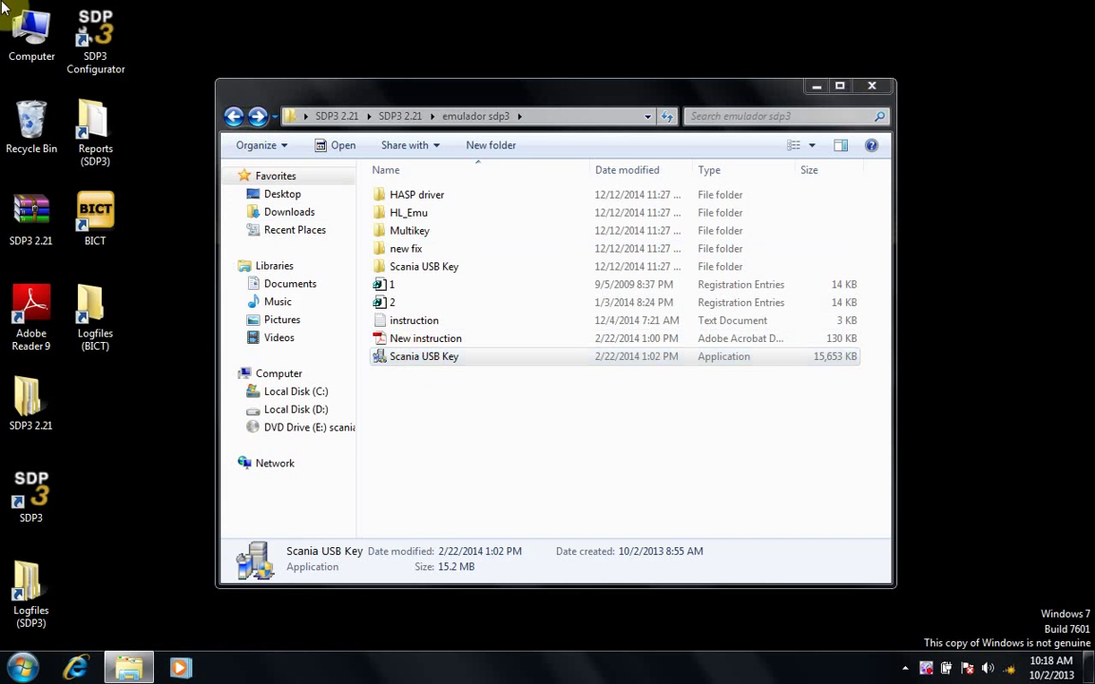
pyautogui.click(639, 392)
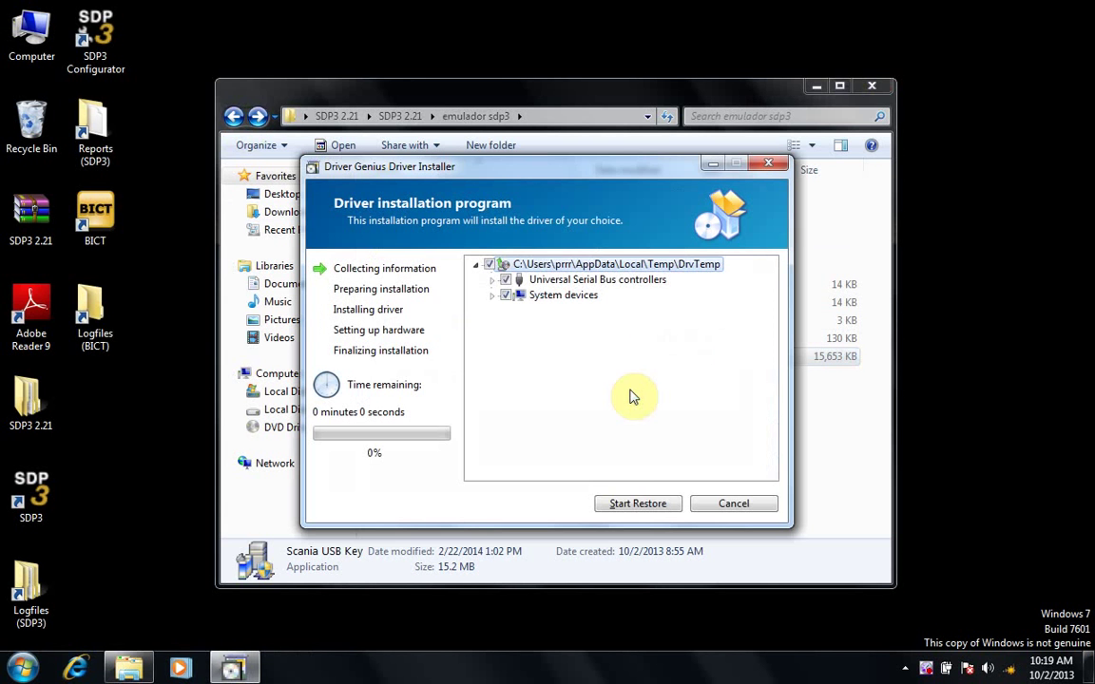
pyautogui.click(637, 506)
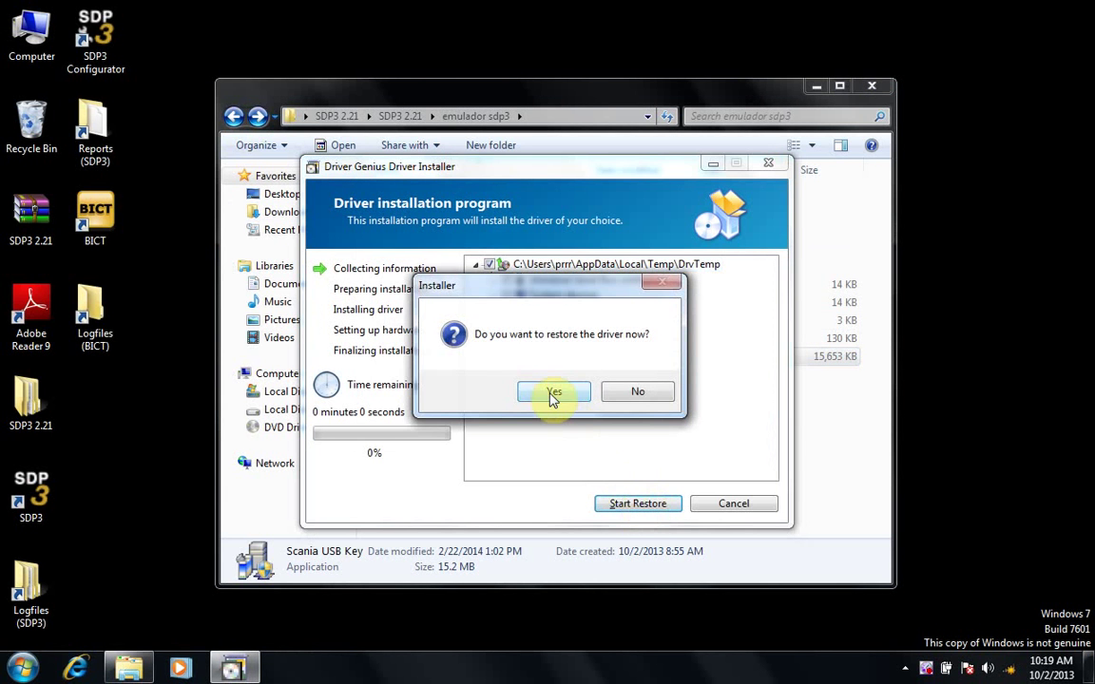
pyautogui.click(554, 394)
# Continue past each driver backup warning, allow the unverified driver software to install, and finish the driver installer.
pyautogui.click(623, 413)
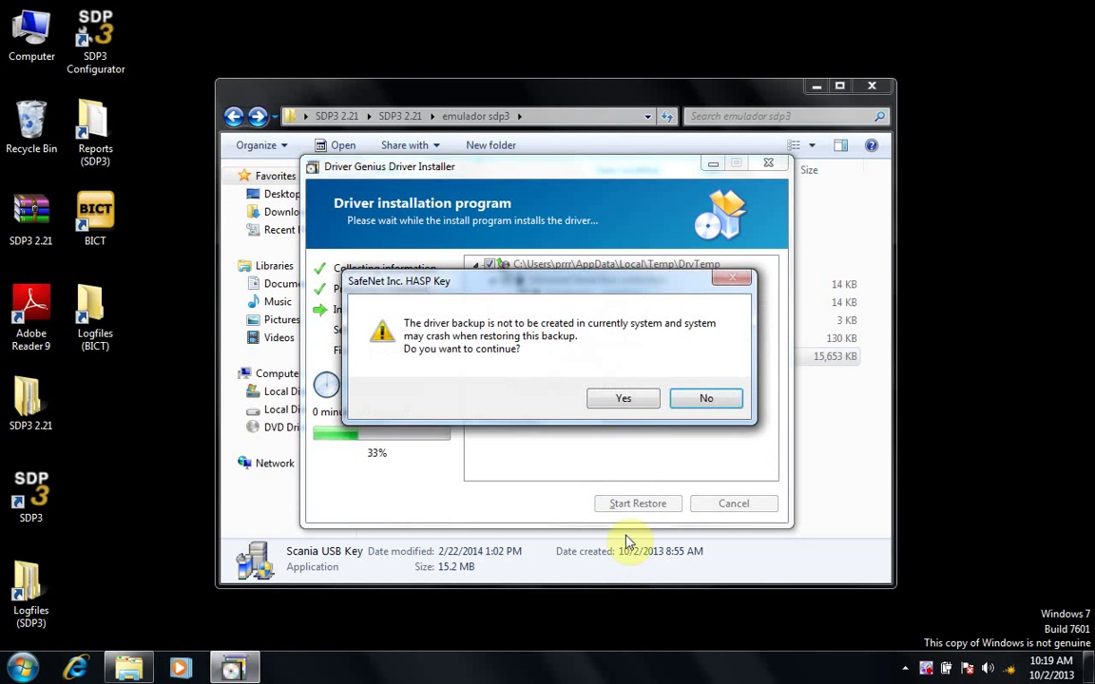
pyautogui.click(621, 402)
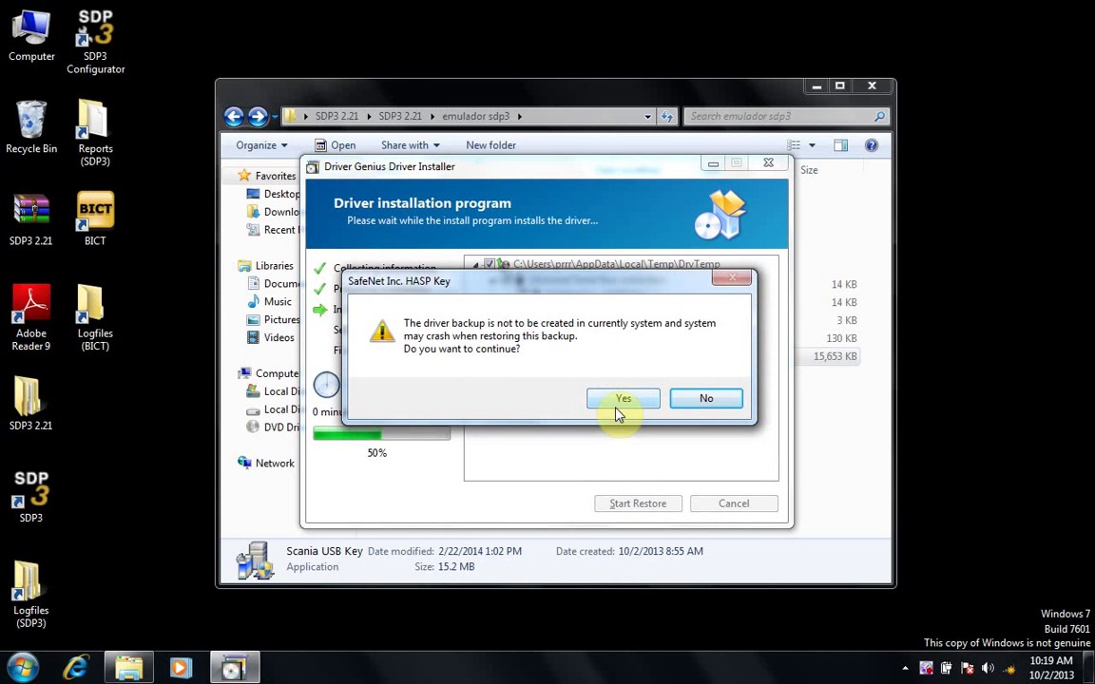
pyautogui.click(618, 401)
pyautogui.click(620, 399)
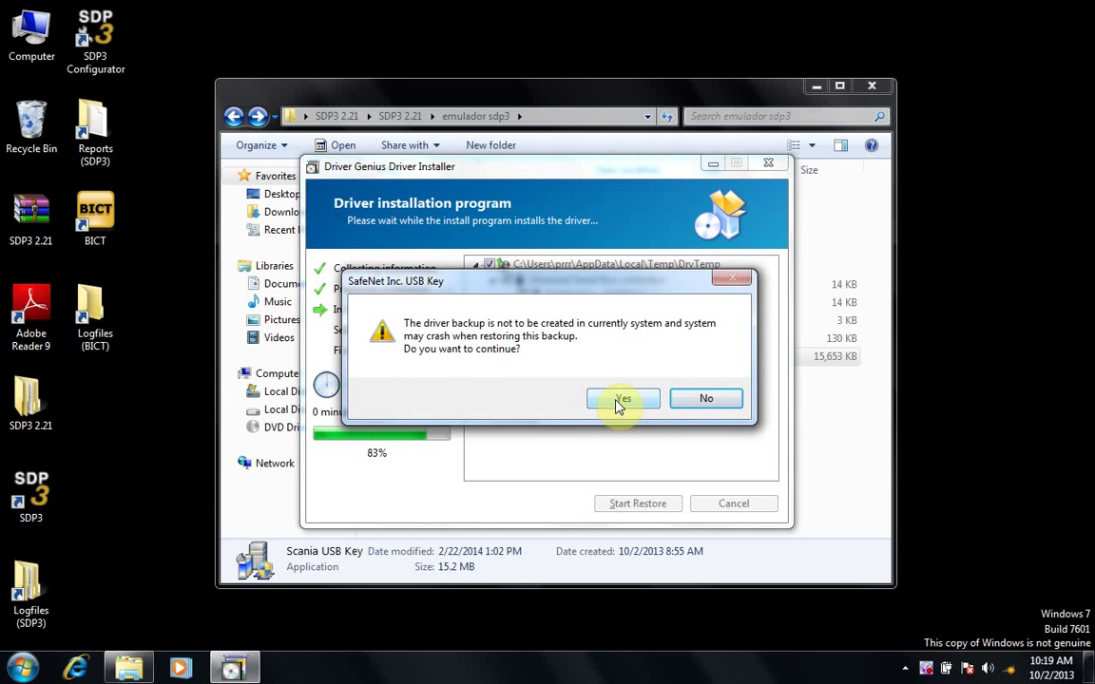
pyautogui.click(618, 400)
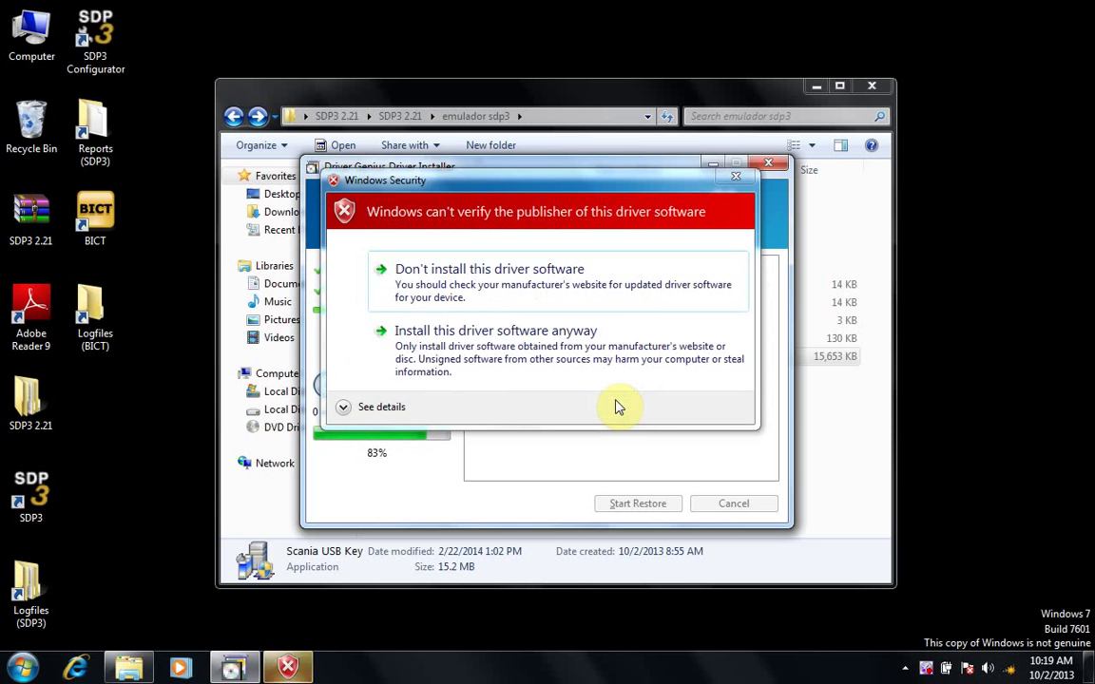
pyautogui.click(611, 362)
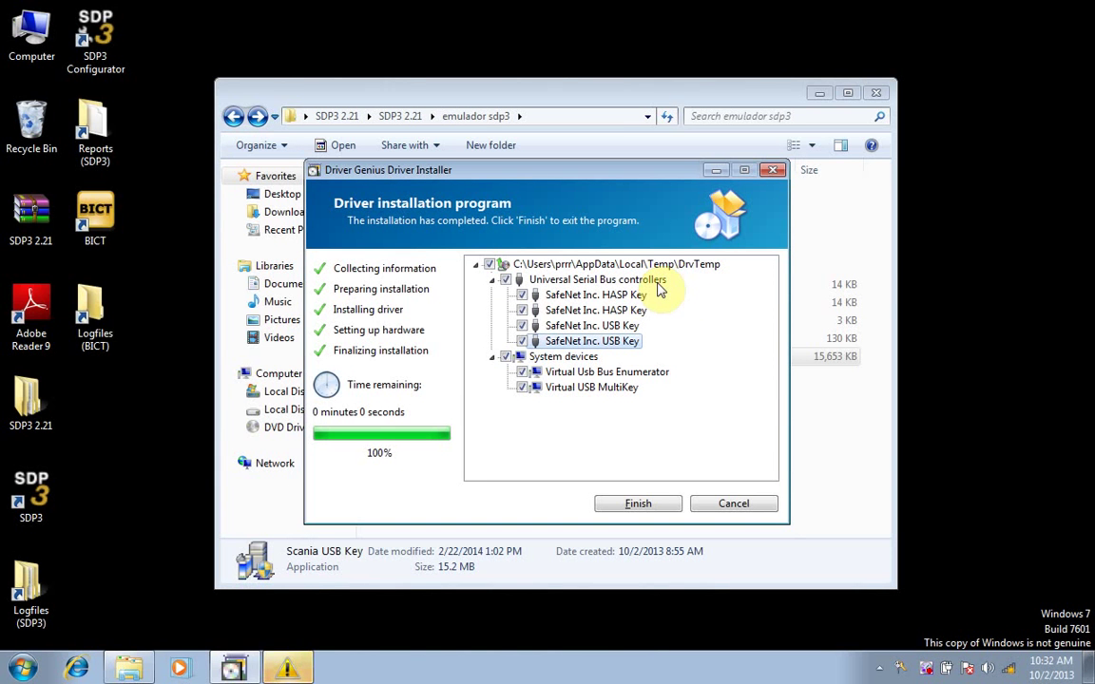
pyautogui.click(645, 502)
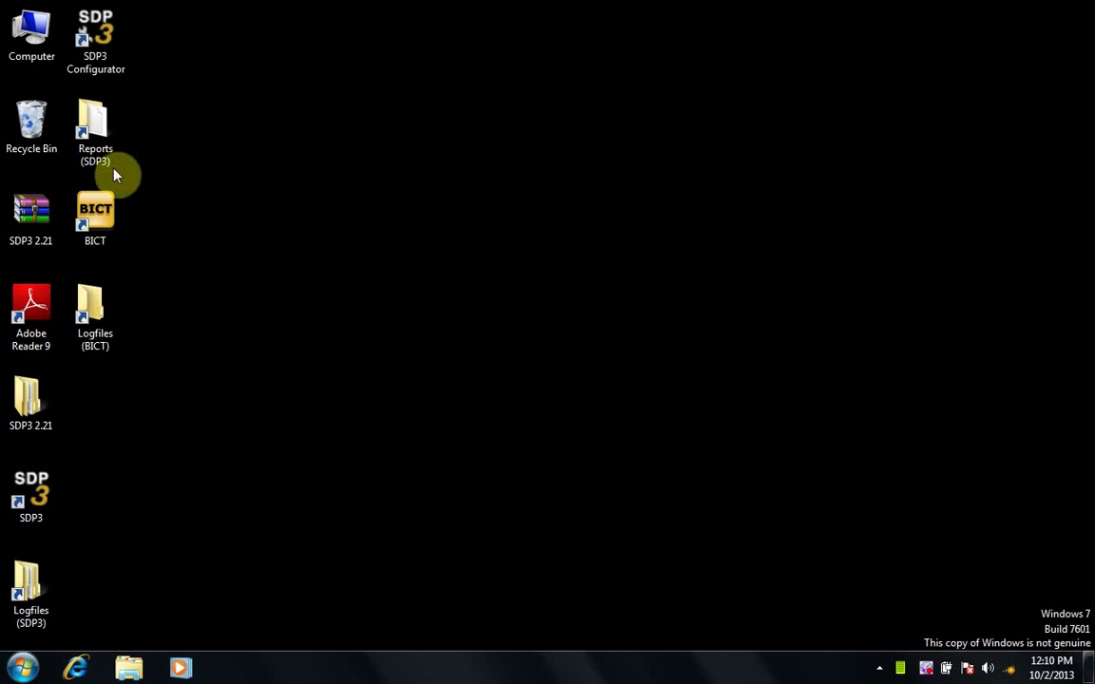
# Check for Scania VCI2 under CAN Hardware (Kvaser) in the computer's Device Manager, and minimize Computer Management.
pyautogui.rightClick(32, 19)
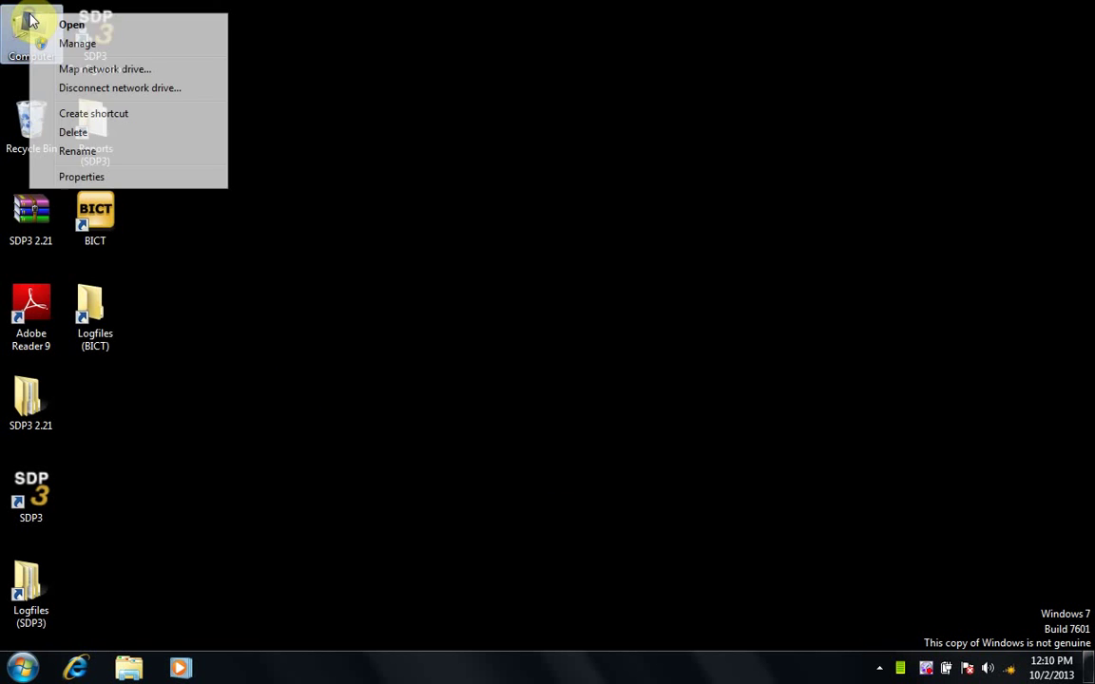
pyautogui.click(69, 44)
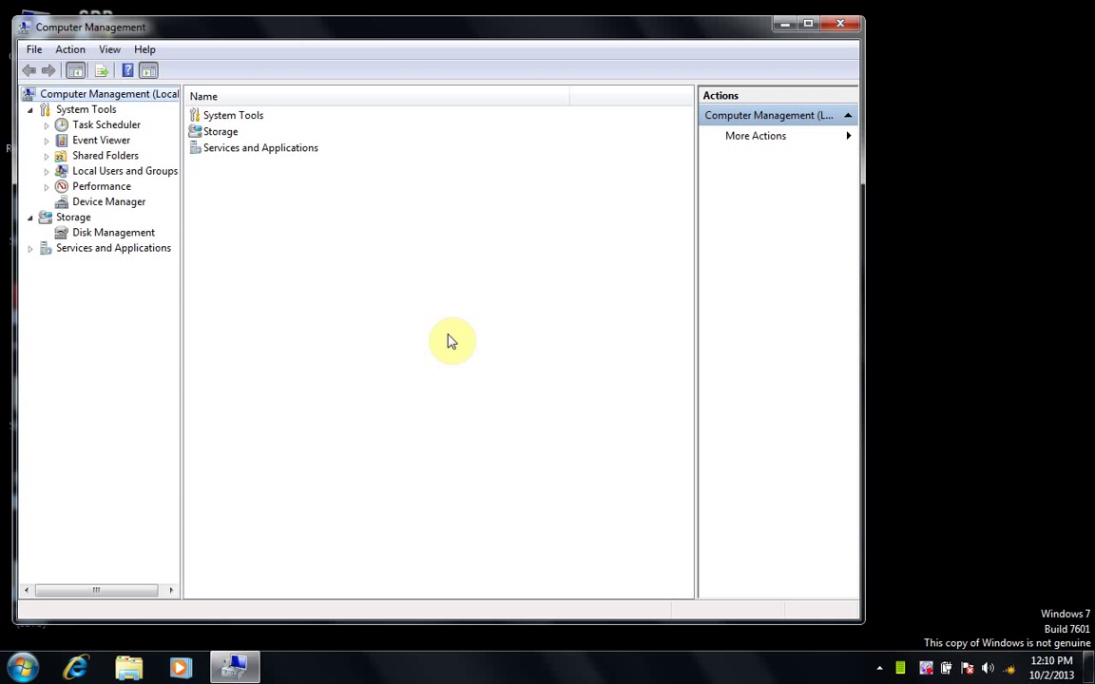
pyautogui.click(128, 211)
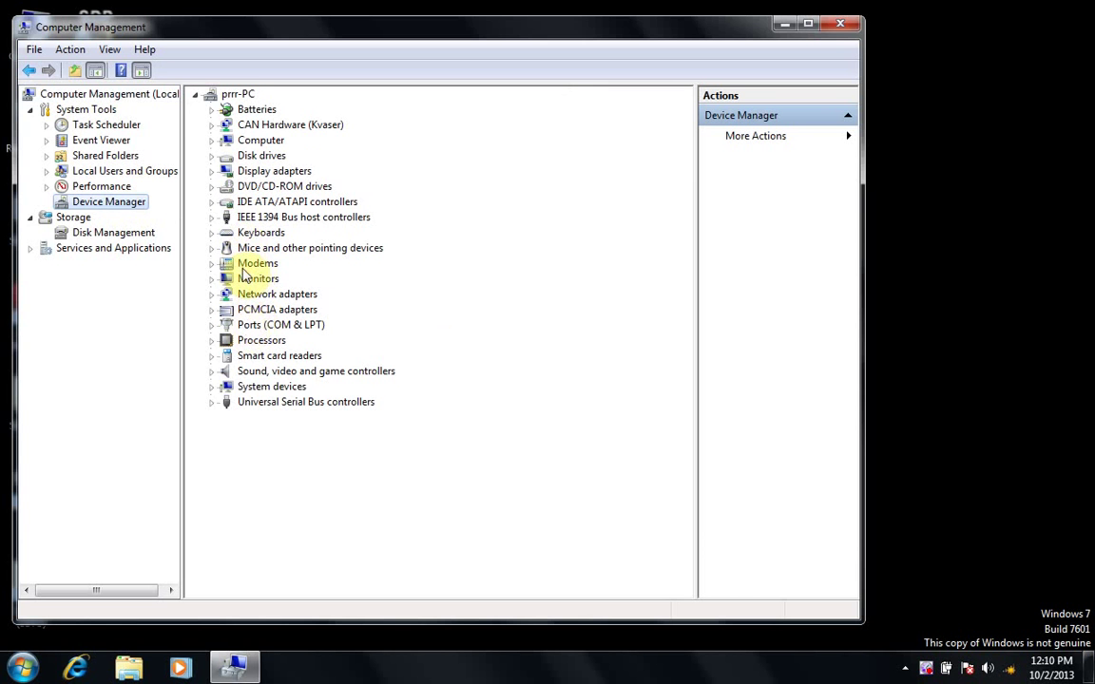
pyautogui.click(212, 127)
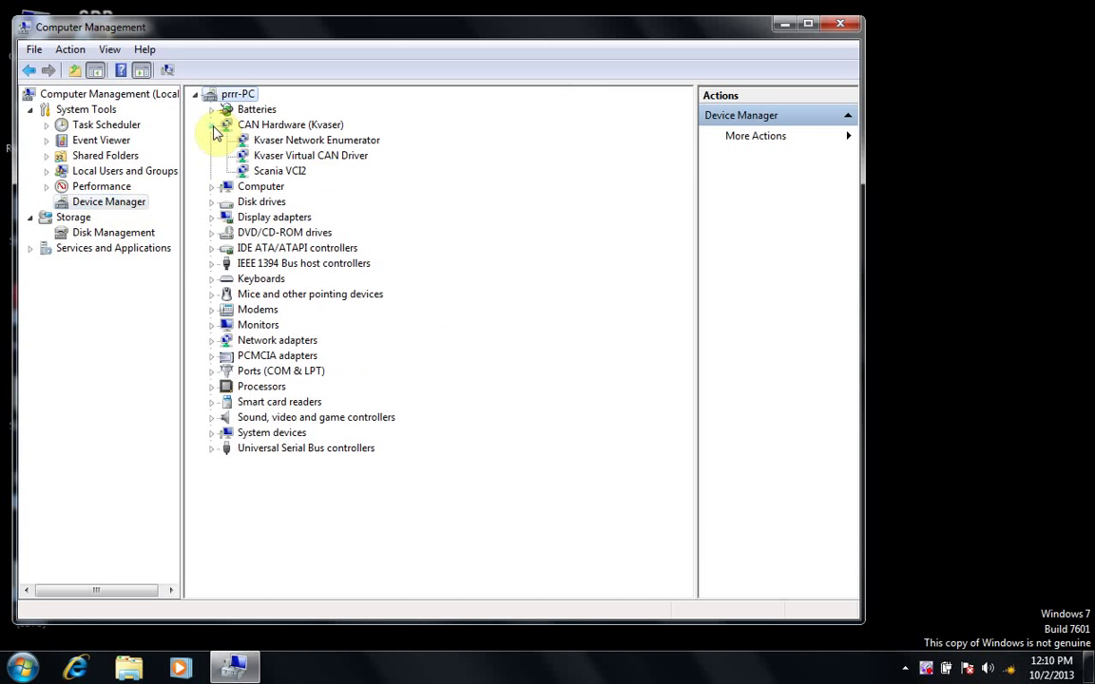
pyautogui.click(264, 171)
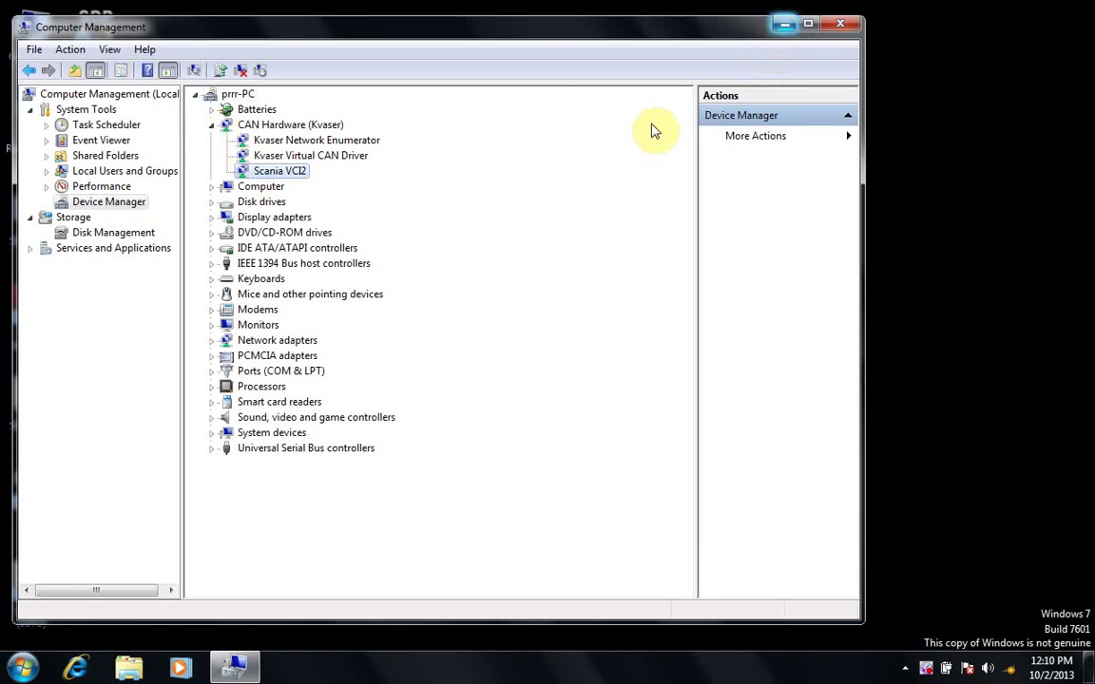
pyautogui.click(780, 32)
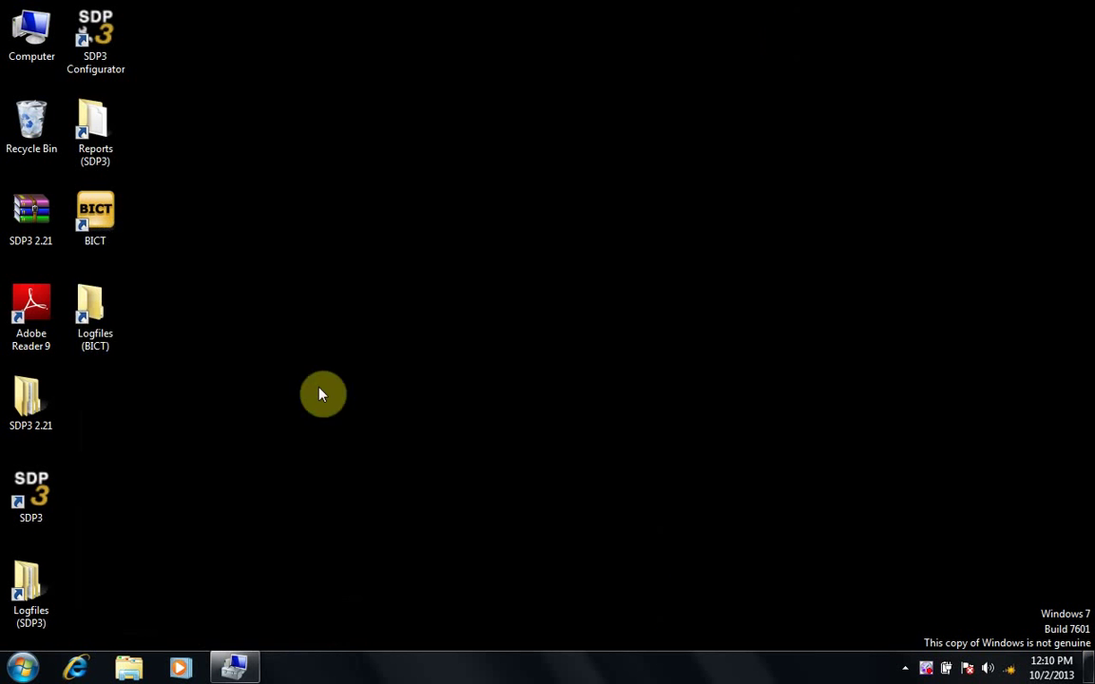
# Launch SDP3 from the desktop to test it, accept the startup warning, and exit the program.
pyautogui.doubleClick(35, 501)
pyautogui.rightClick(38, 502)
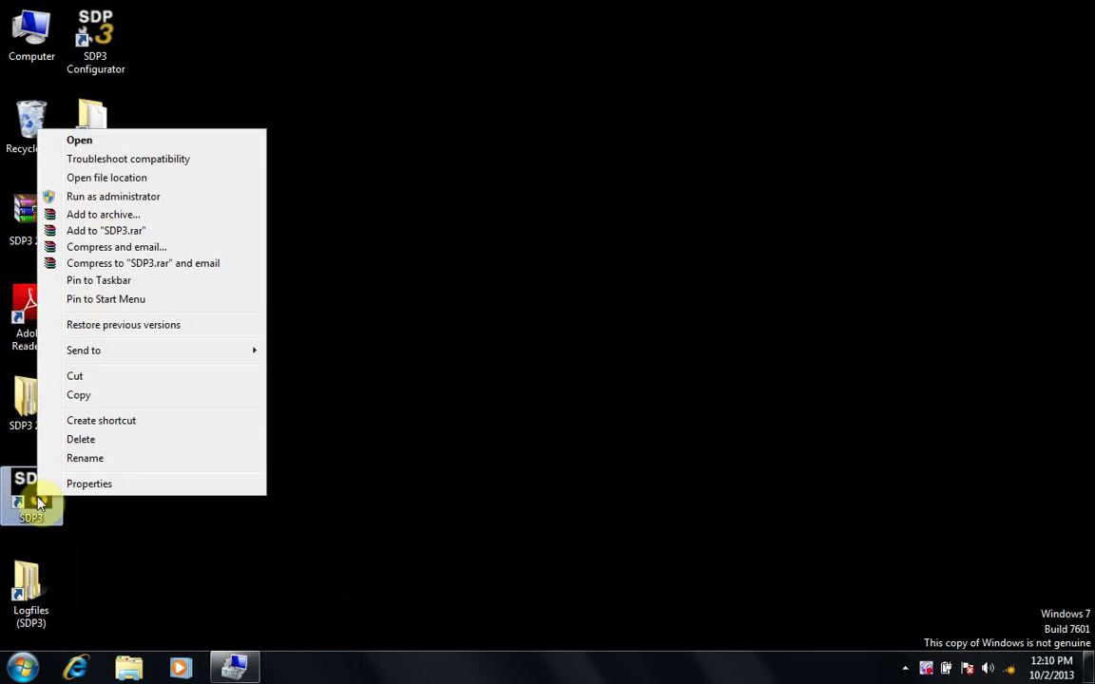
pyautogui.click(161, 140)
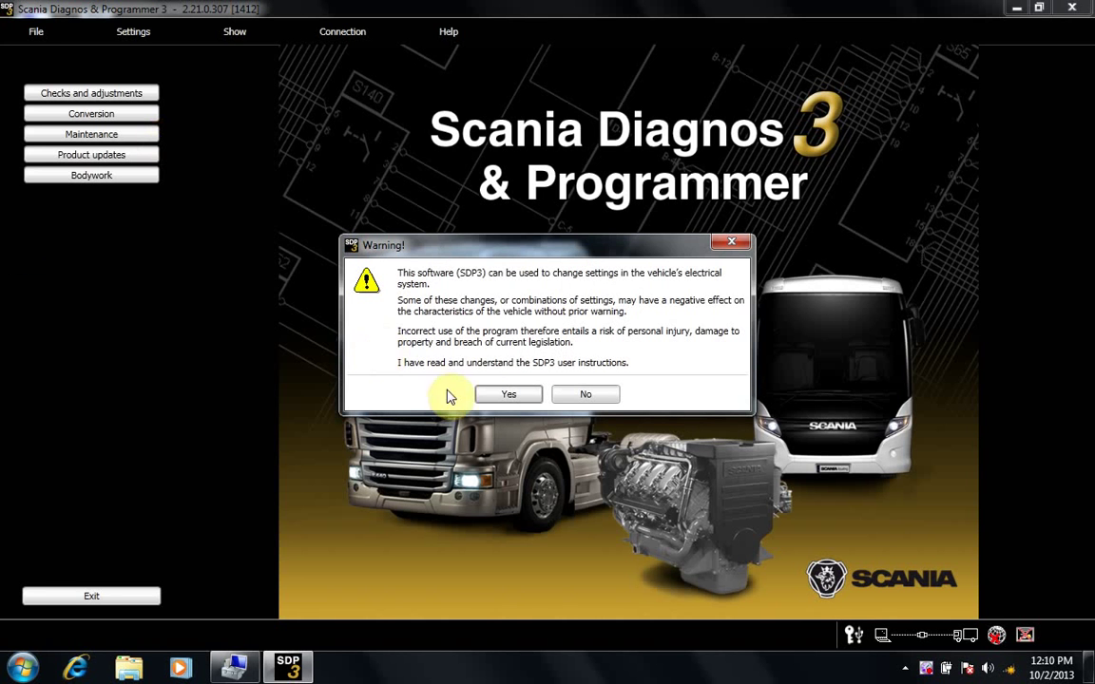
pyautogui.click(494, 397)
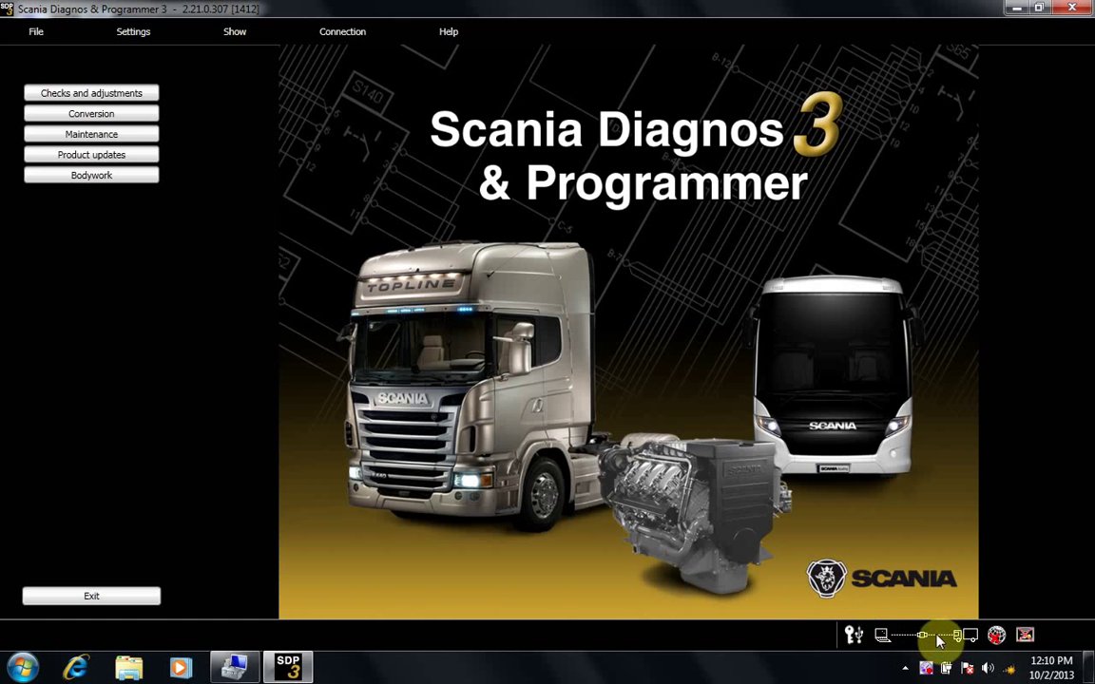
pyautogui.click(1074, 9)
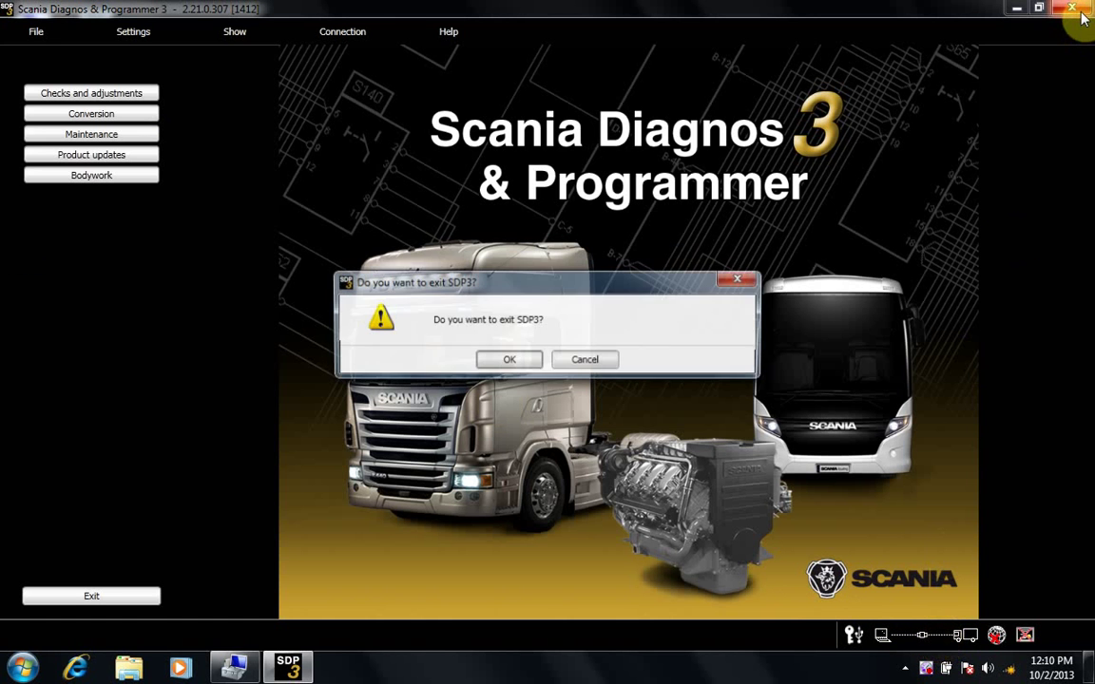
pyautogui.click(512, 361)
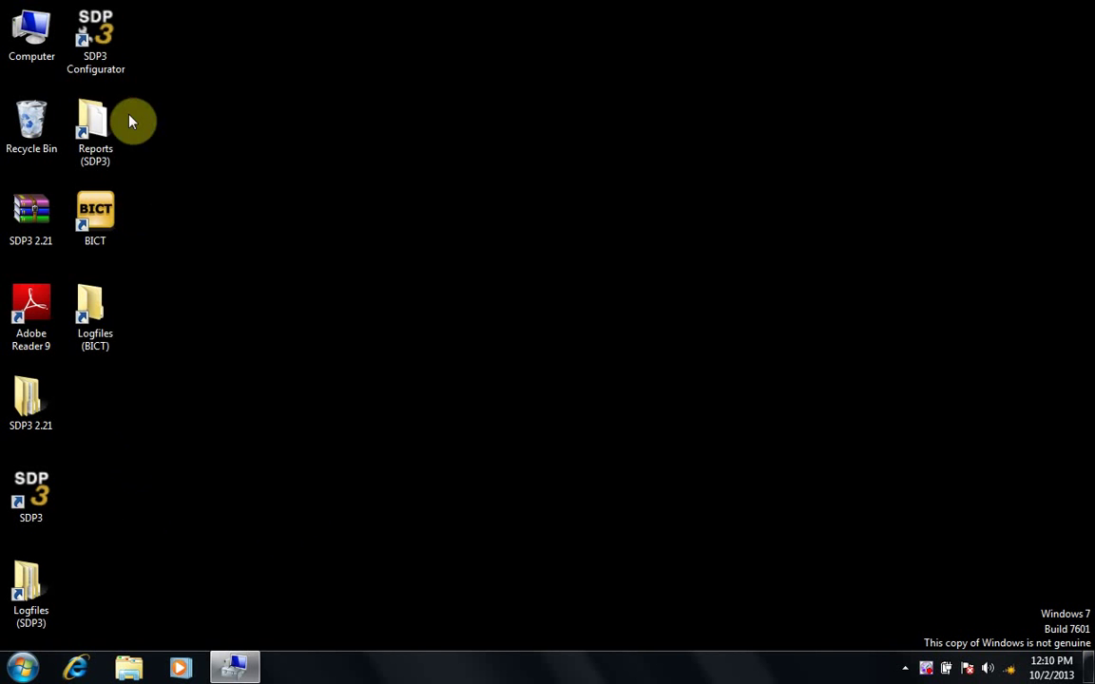
# Review the languages available in SDP3 Configurator, keep English, and close the configurator with OK.
pyautogui.click(104, 26)
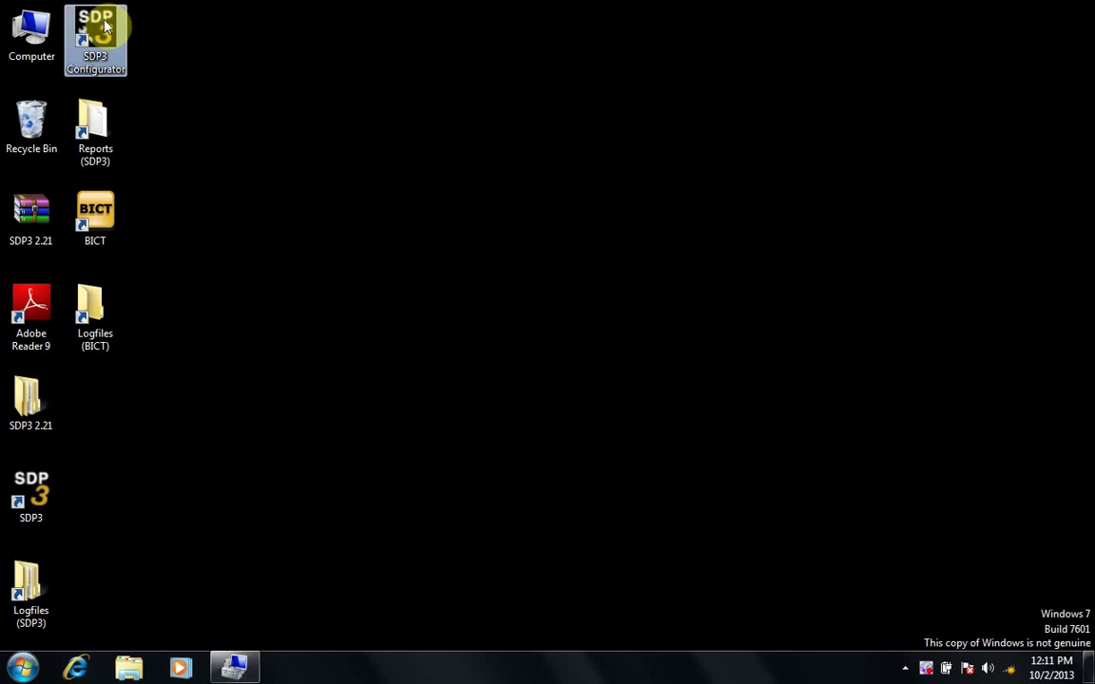
pyautogui.doubleClick(104, 27)
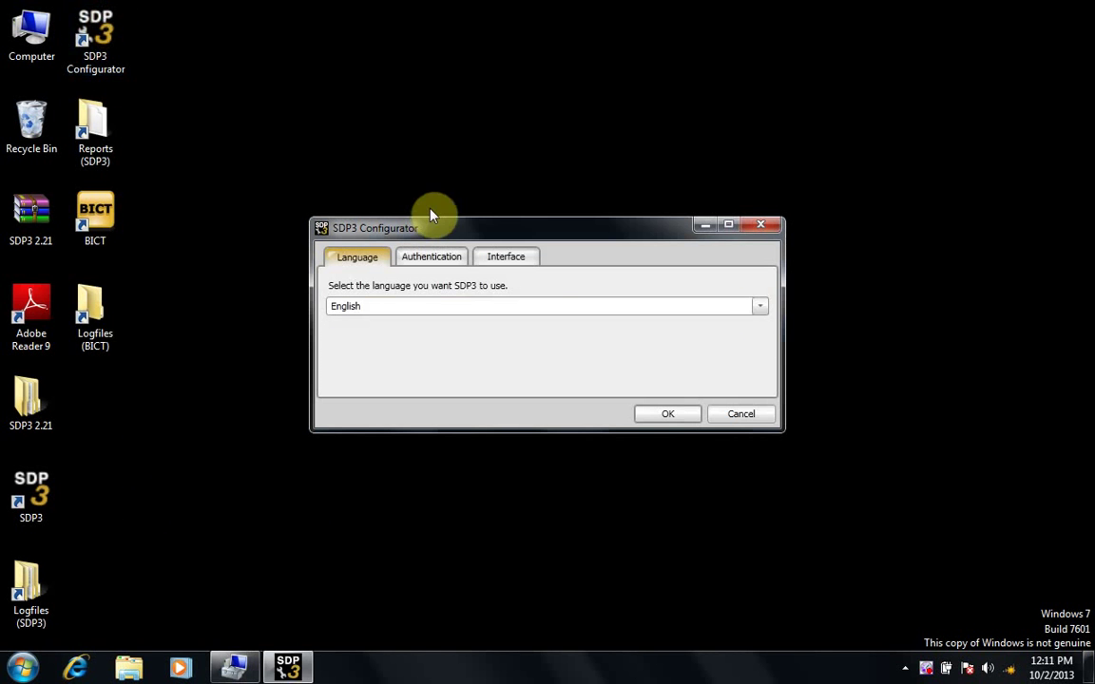
pyautogui.click(758, 306)
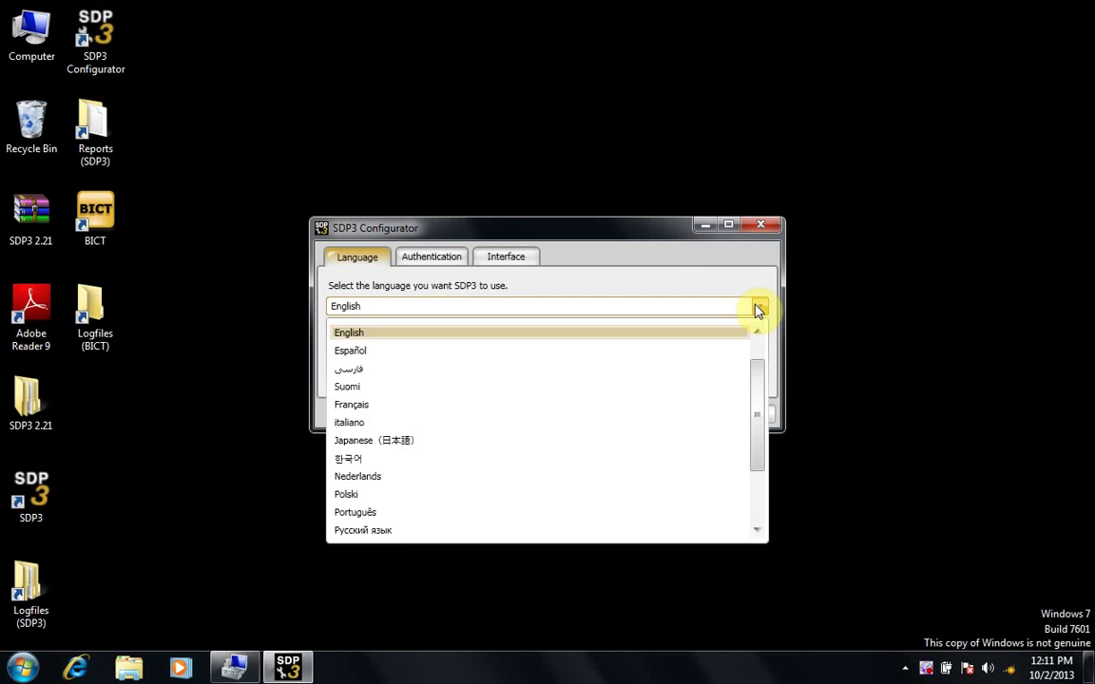
pyautogui.moveTo(756, 403); pyautogui.dragTo(755, 384)
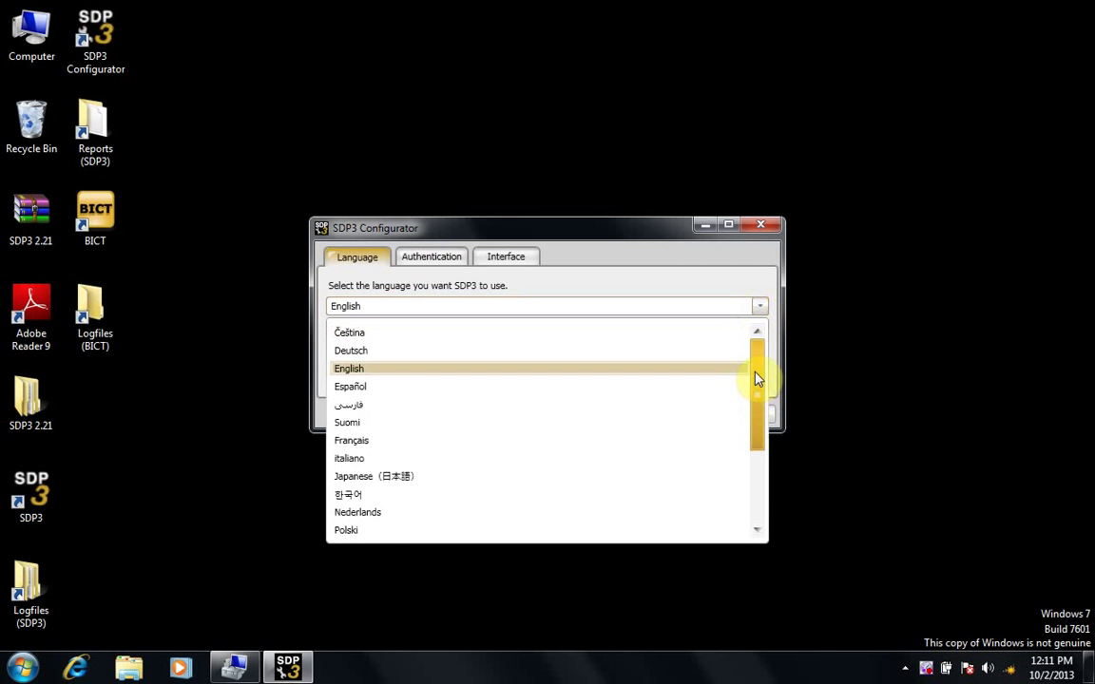
pyautogui.scroll(-1, 757, 404)
pyautogui.moveTo(758, 428); pyautogui.dragTo(758, 453)
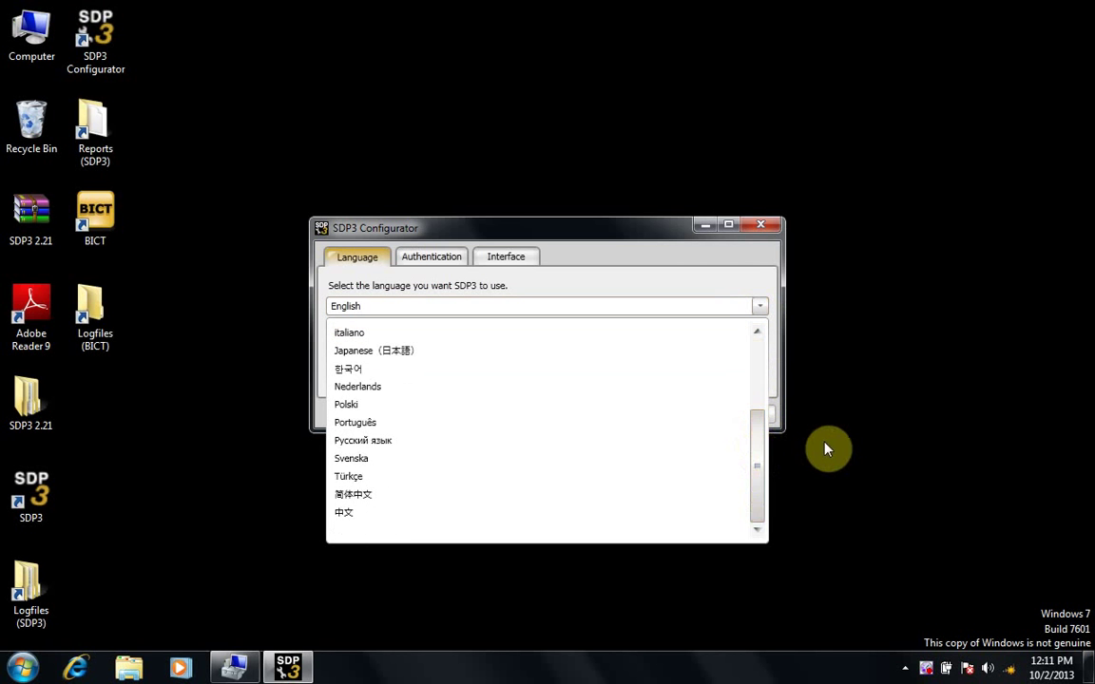
pyautogui.click(824, 449)
pyautogui.click(694, 416)
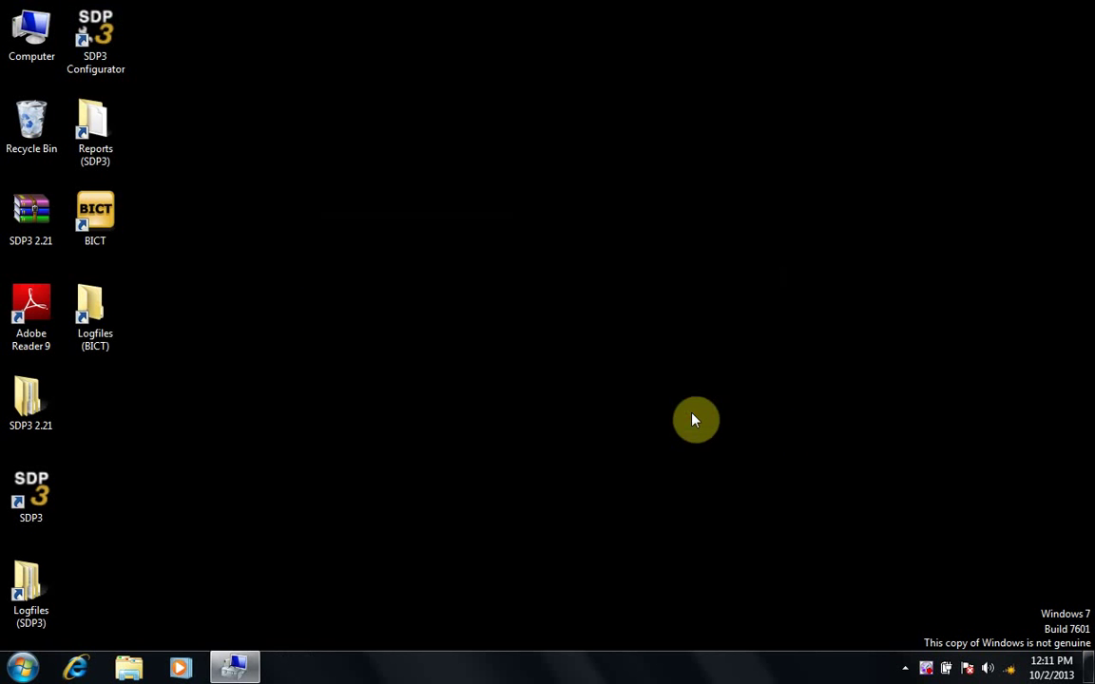